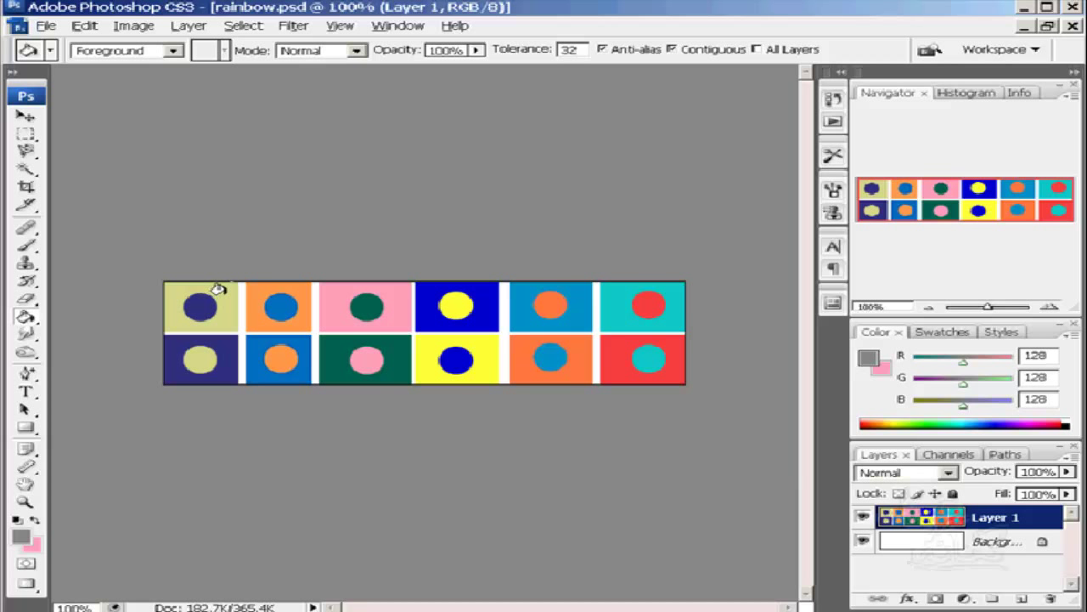
# Step: Fill the top-left tile grey, then refill it with pink sampled from the third tile
pyautogui.click(218, 290)
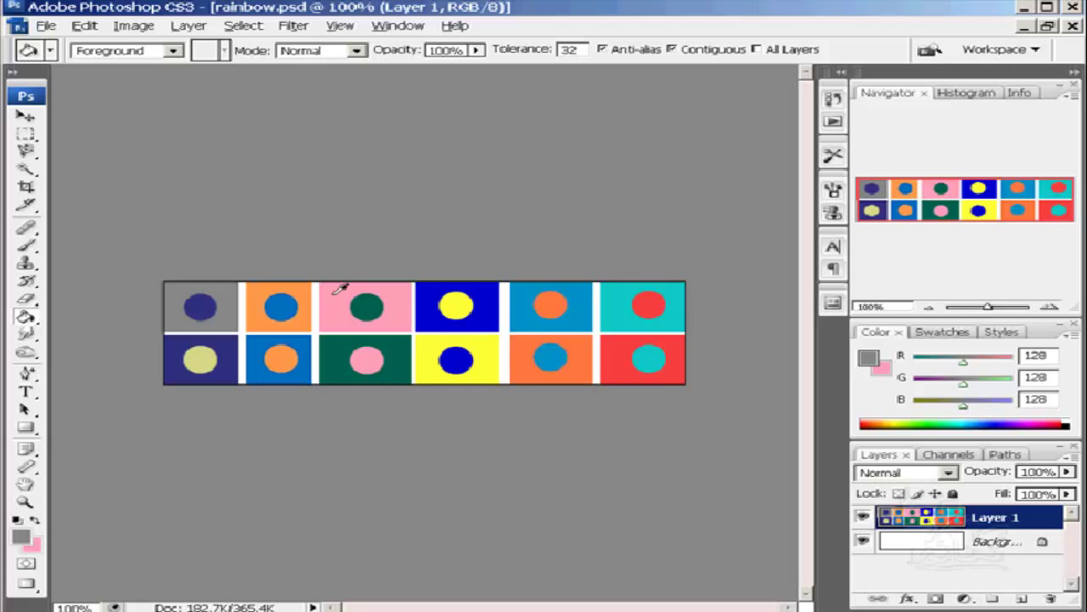
pyautogui.keyDown('alt'); pyautogui.click(335, 293); pyautogui.keyUp('alt')
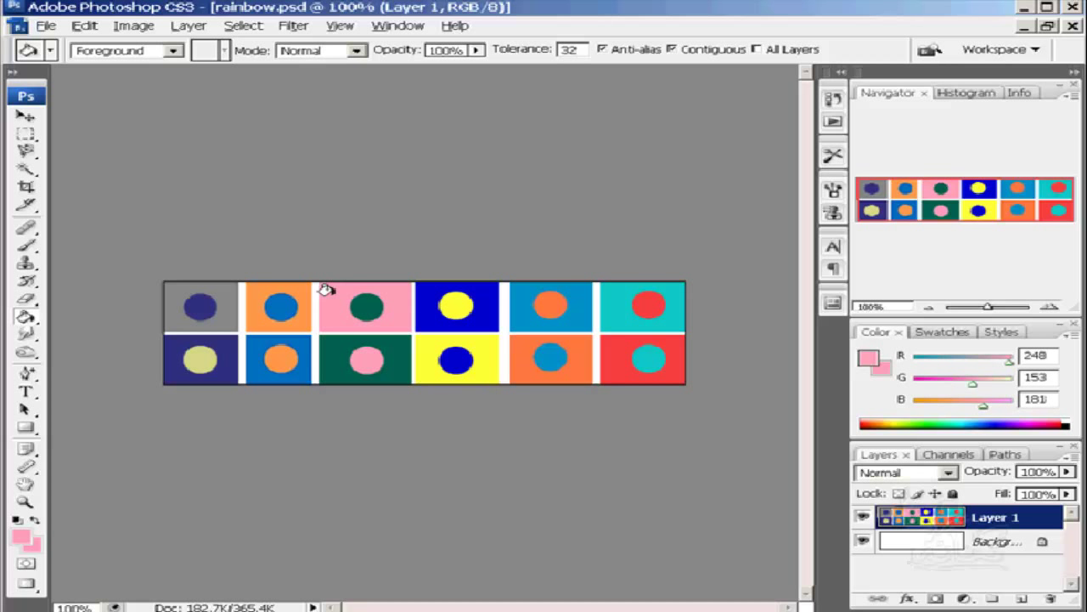
pyautogui.click(210, 290)
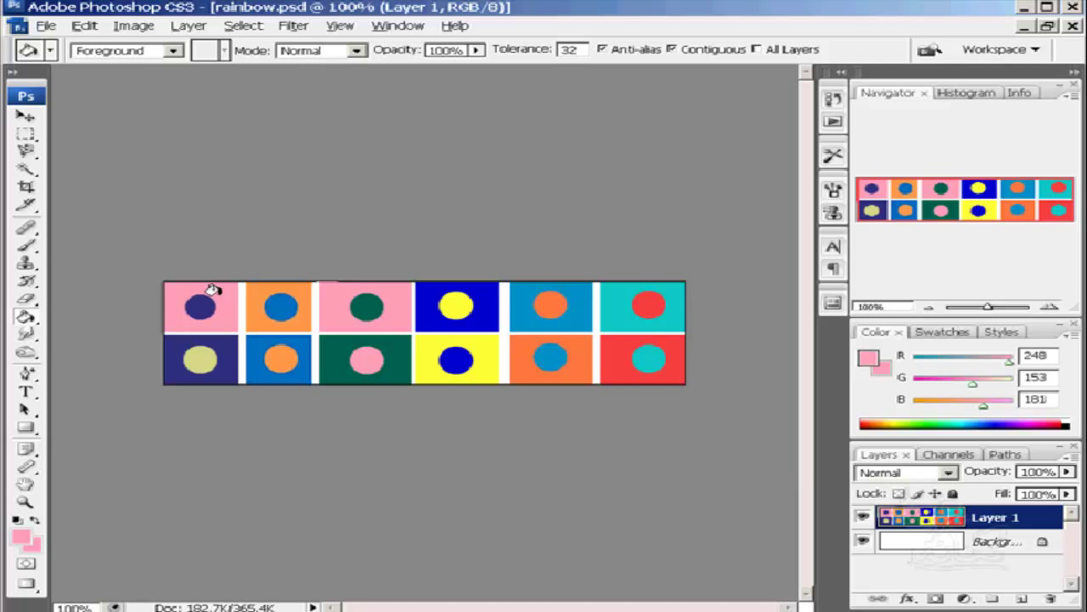
pyautogui.click(25, 136)
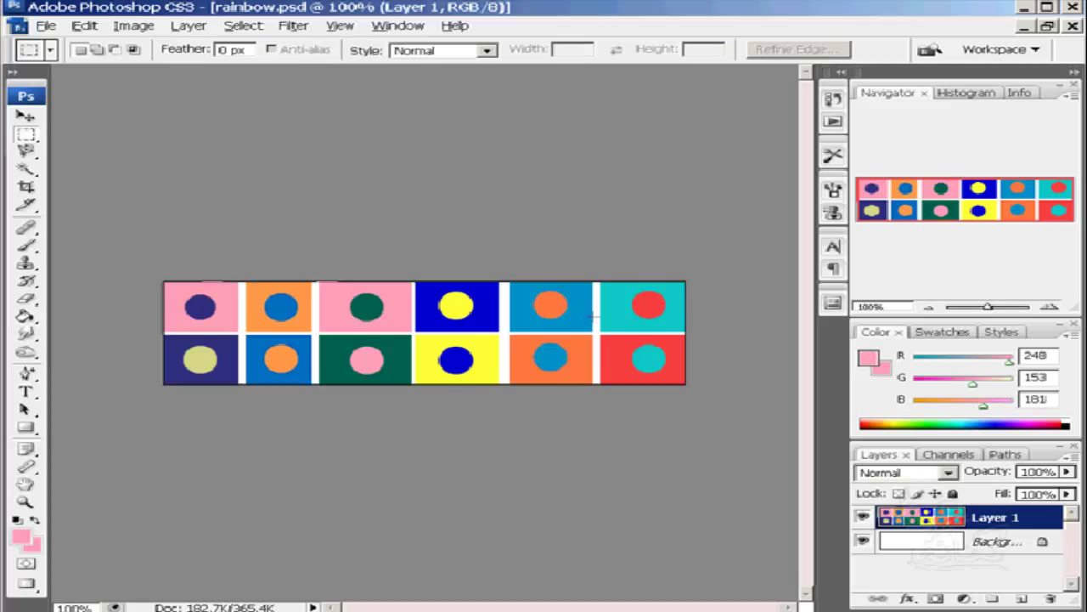
# Step: Fill a thin marquee strip inside the blue top tile with pink
pyautogui.moveTo(590, 318); pyautogui.dragTo(508, 325)
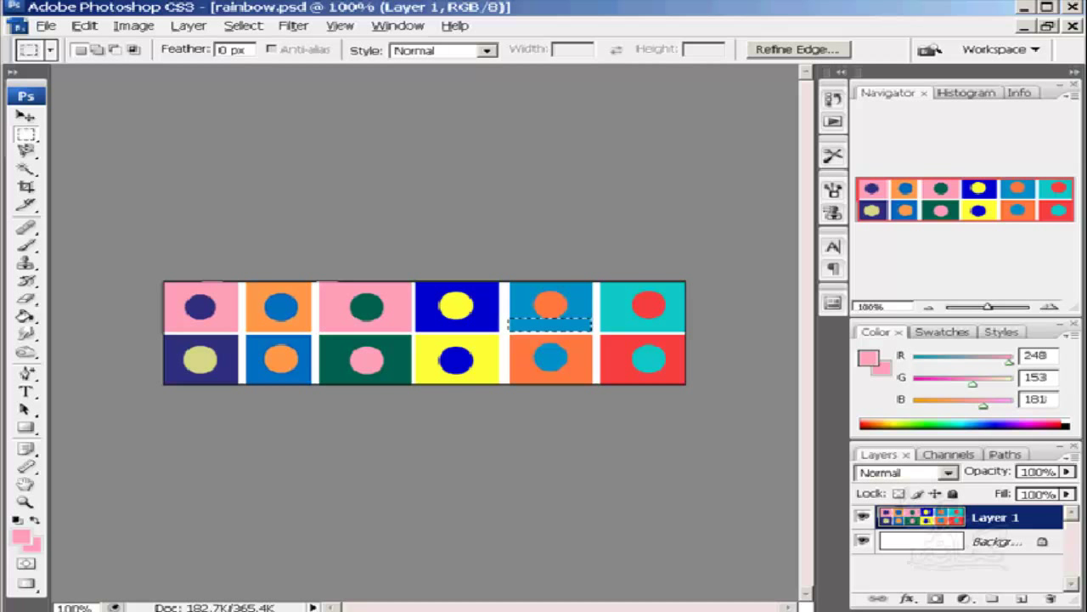
pyautogui.click(25, 316)
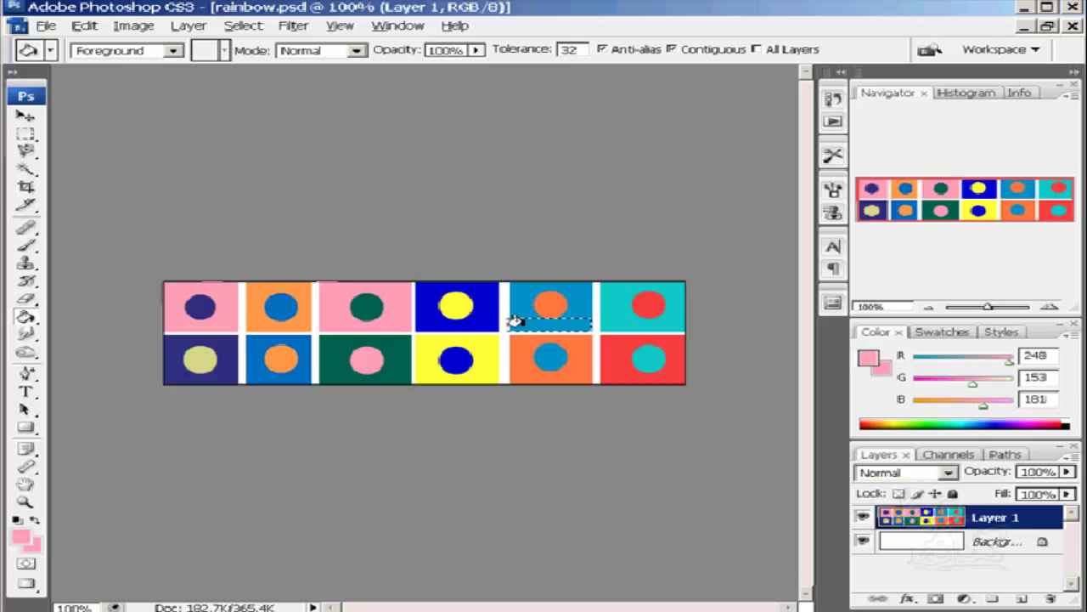
pyautogui.click(516, 321)
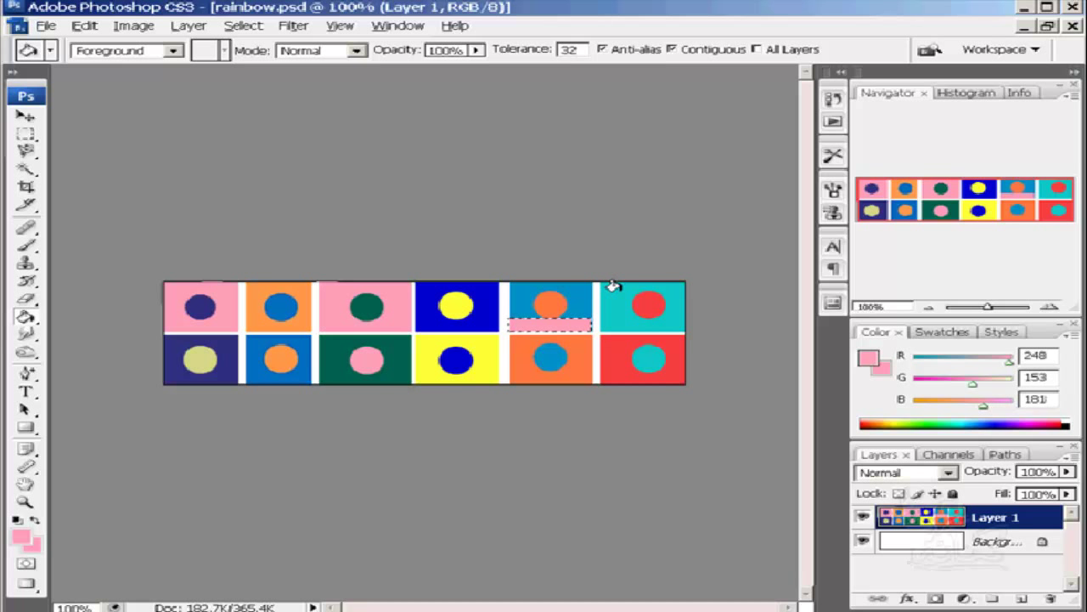
# Step: Revert to the rainbow.psd snapshot in History
pyautogui.click(832, 100)
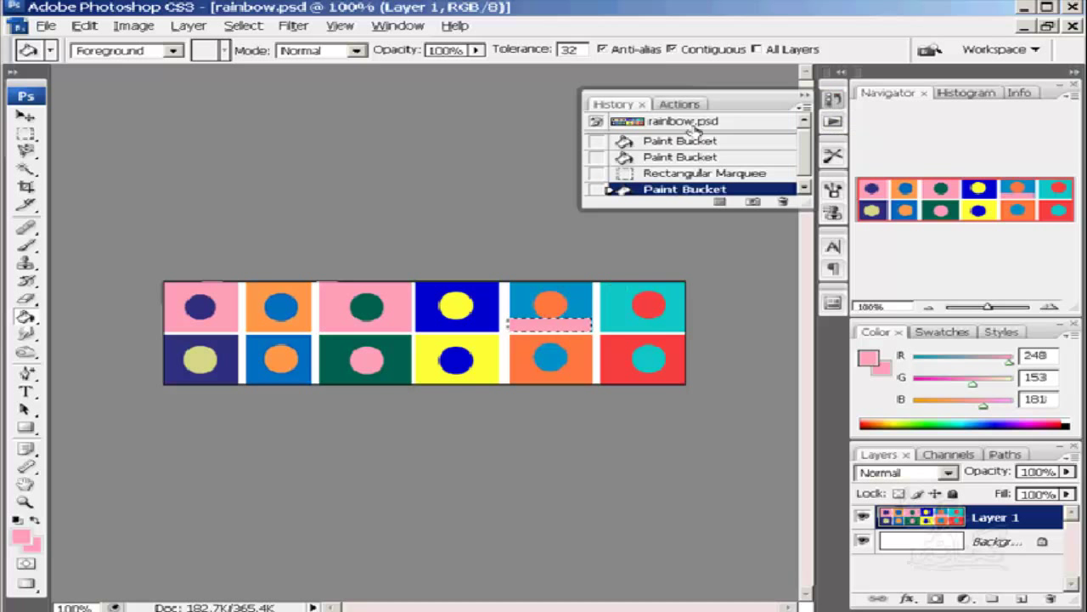
pyautogui.click(635, 123)
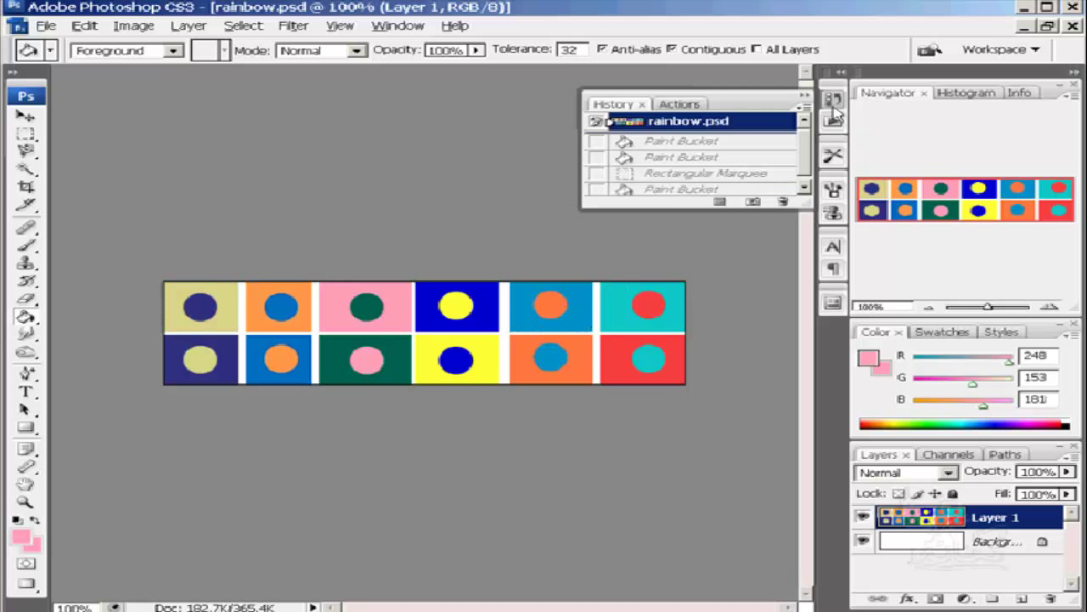
pyautogui.click(570, 205)
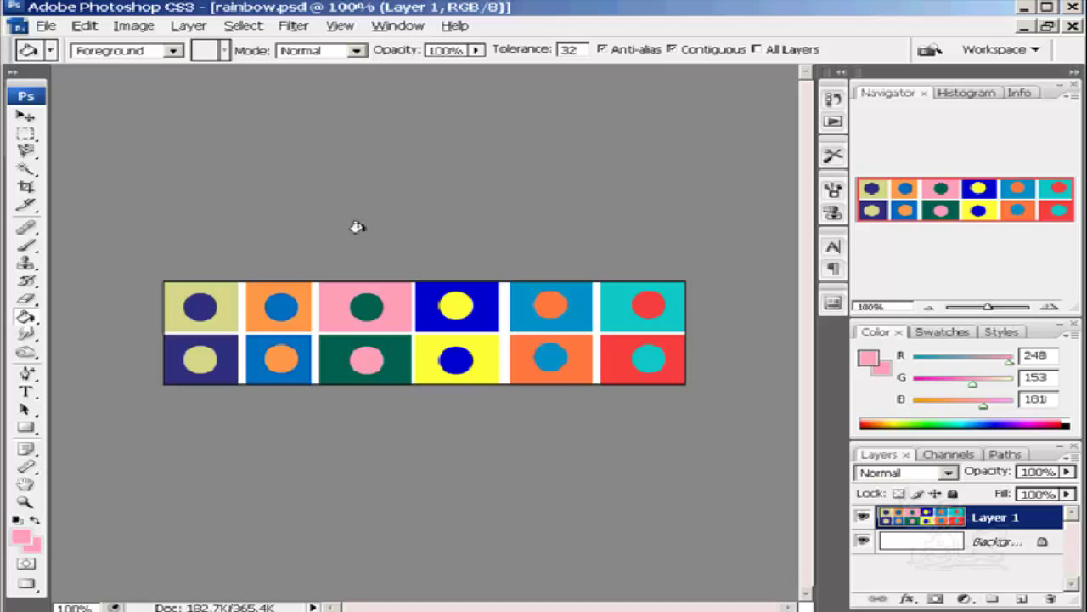
# Step: Raise fill tolerance to 100 and fill the orange, blue, dark green and yellow tiles pink
pyautogui.moveTo(511, 56); pyautogui.dragTo(583, 55)
pyautogui.write('100')
pyautogui.click(331, 298)
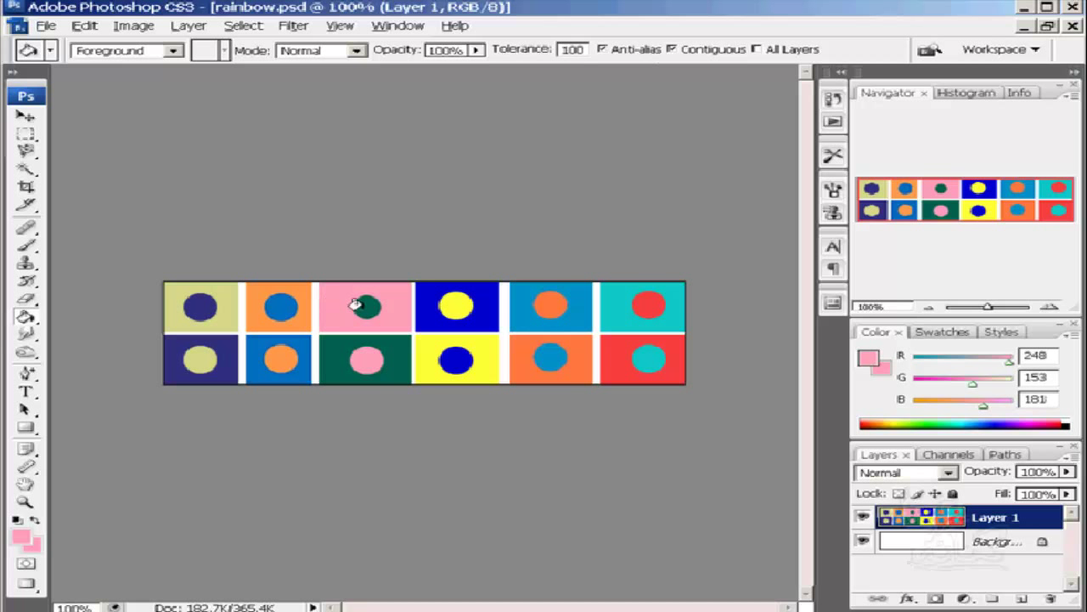
pyautogui.click(251, 304)
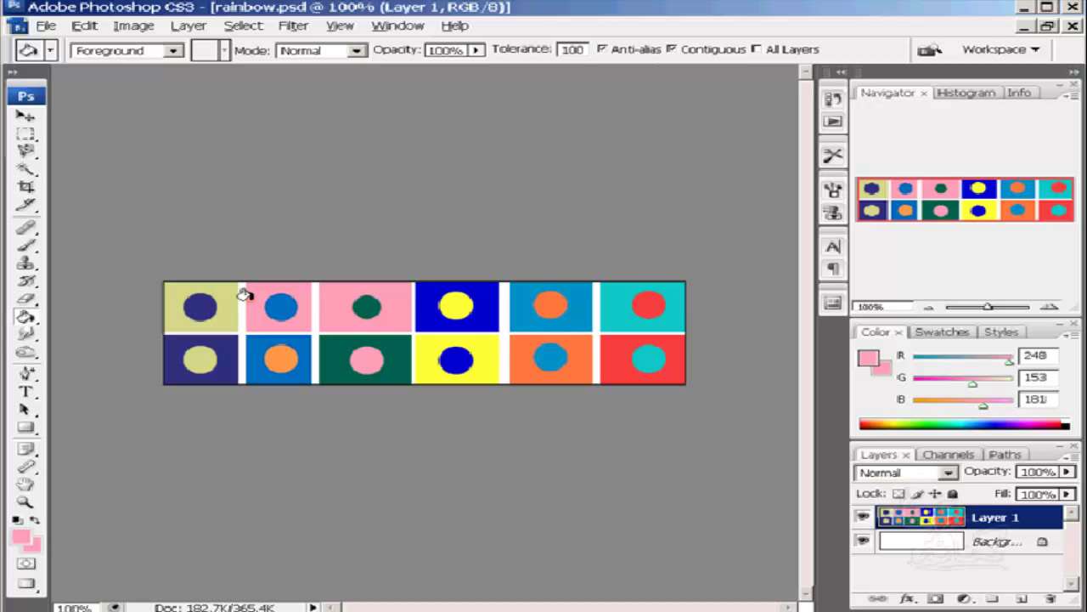
pyautogui.click(249, 342)
pyautogui.click(330, 343)
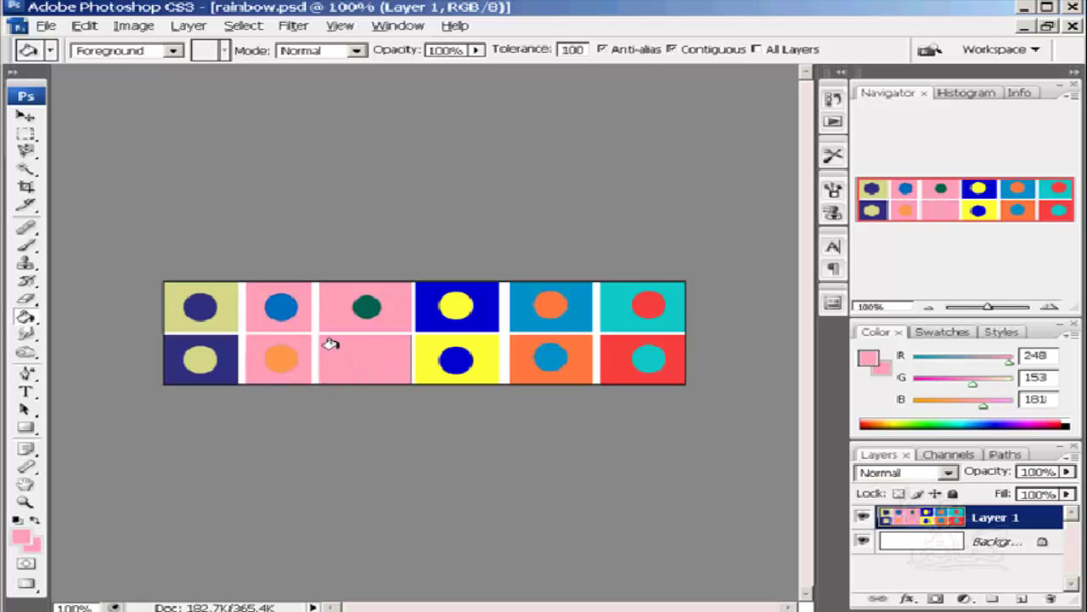
pyautogui.click(429, 343)
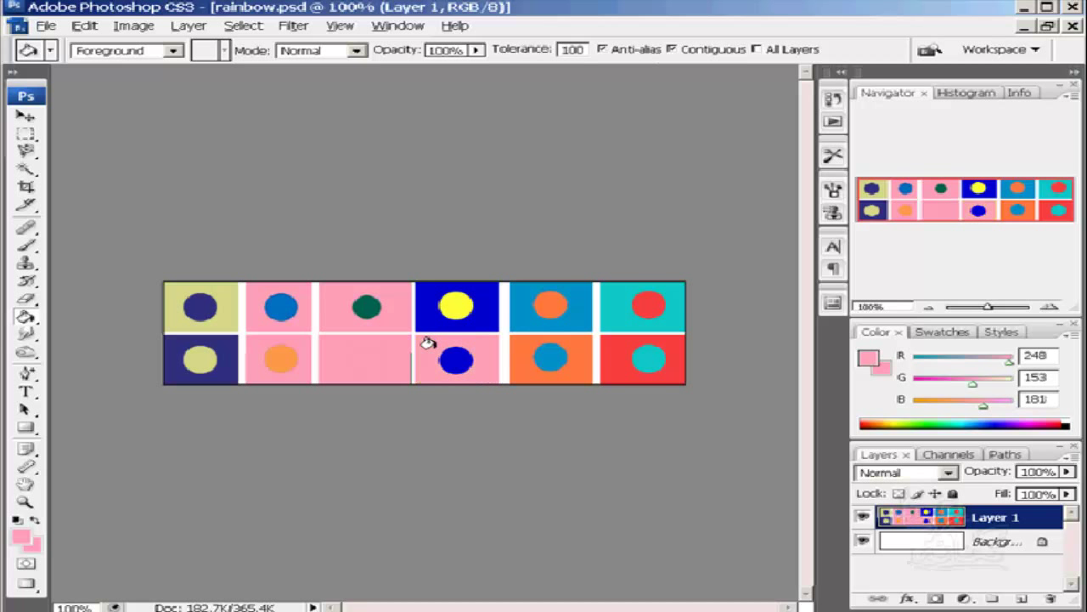
# Step: Fill the remaining right-hand tile backgrounds pink, then raise tolerance further
pyautogui.click(515, 315)
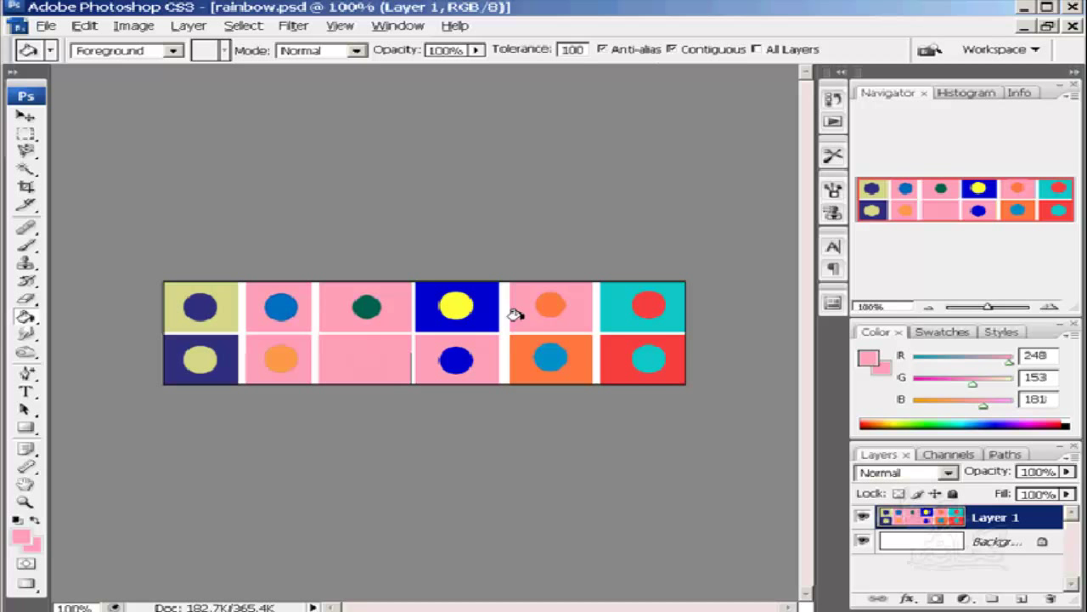
pyautogui.click(518, 352)
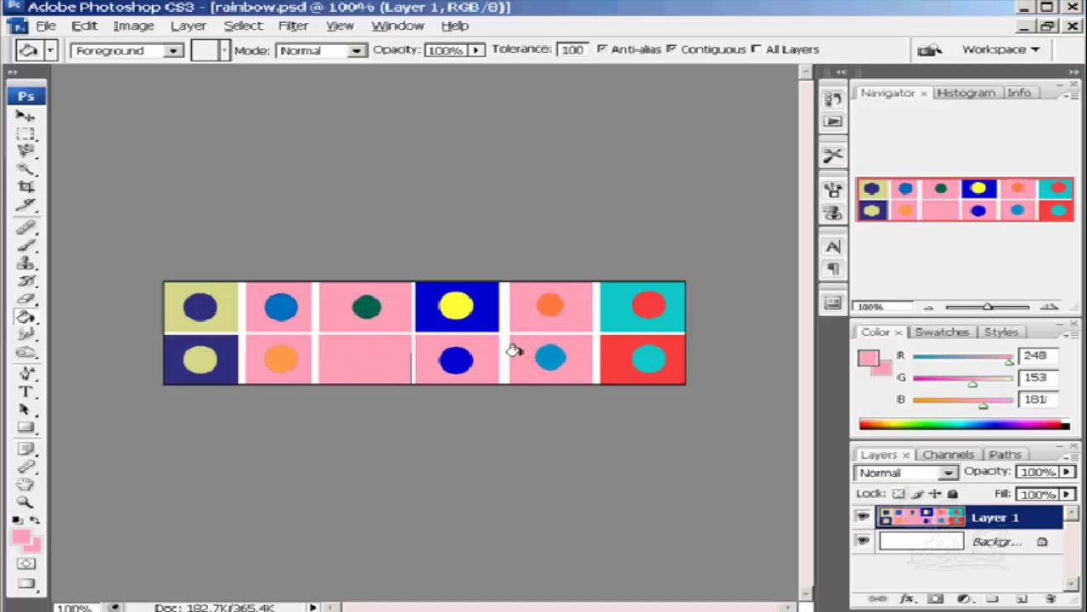
pyautogui.click(612, 313)
pyautogui.click(612, 313)
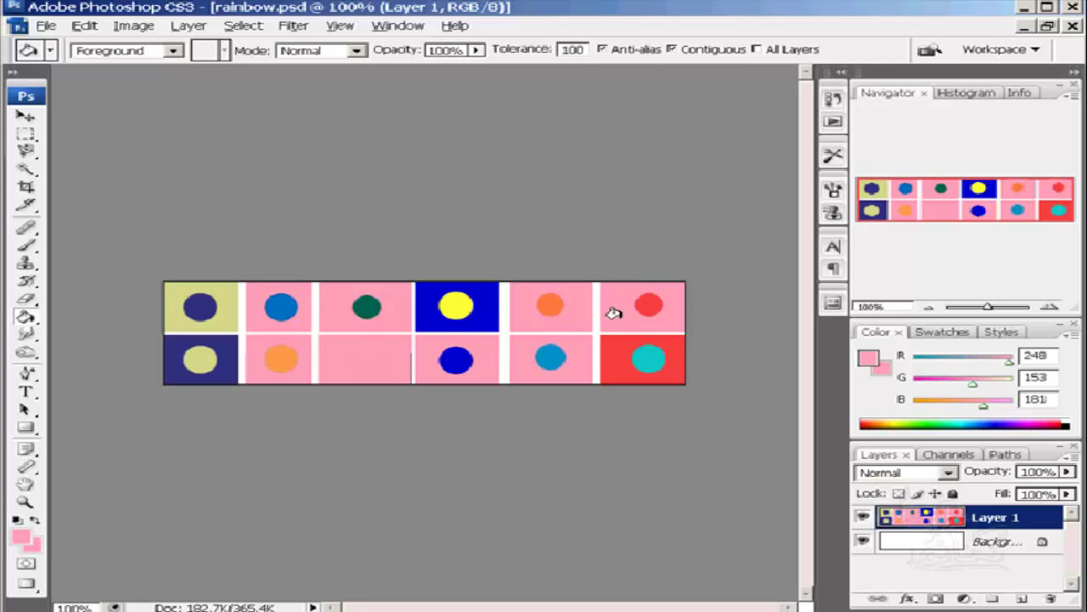
pyautogui.click(606, 352)
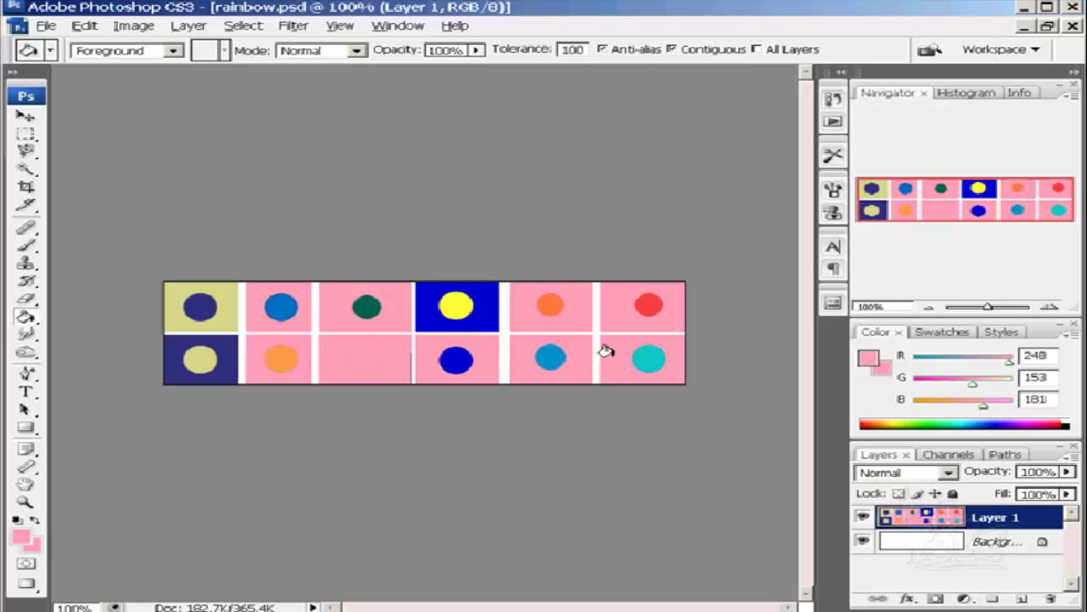
pyautogui.moveTo(508, 54); pyautogui.dragTo(736, 62)
# Step: Revert rainbow.psd to its original colours from the History snapshot
pyautogui.click(834, 100)
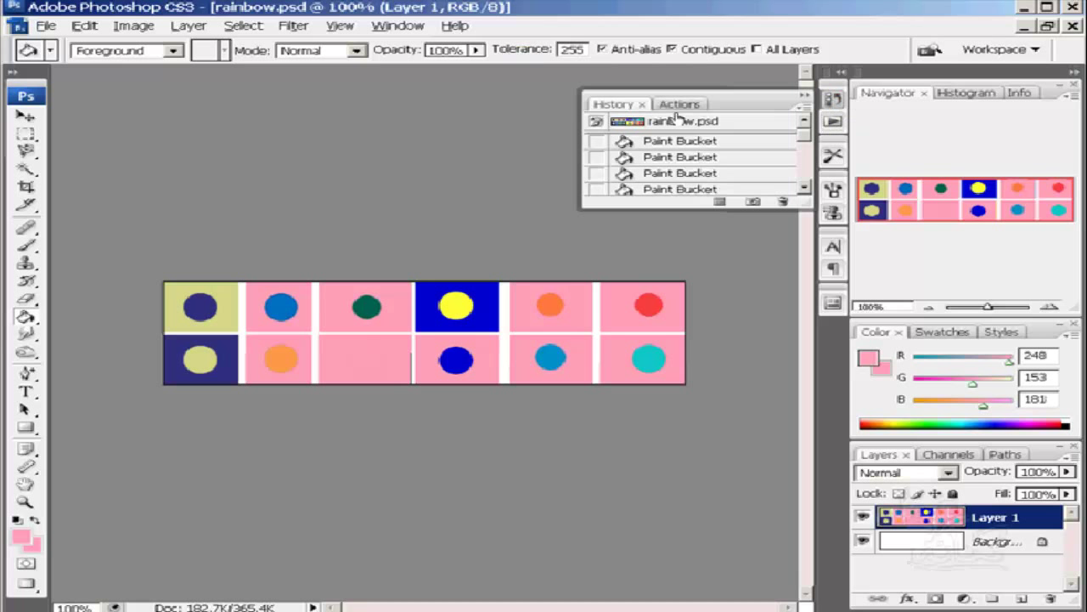
pyautogui.click(671, 120)
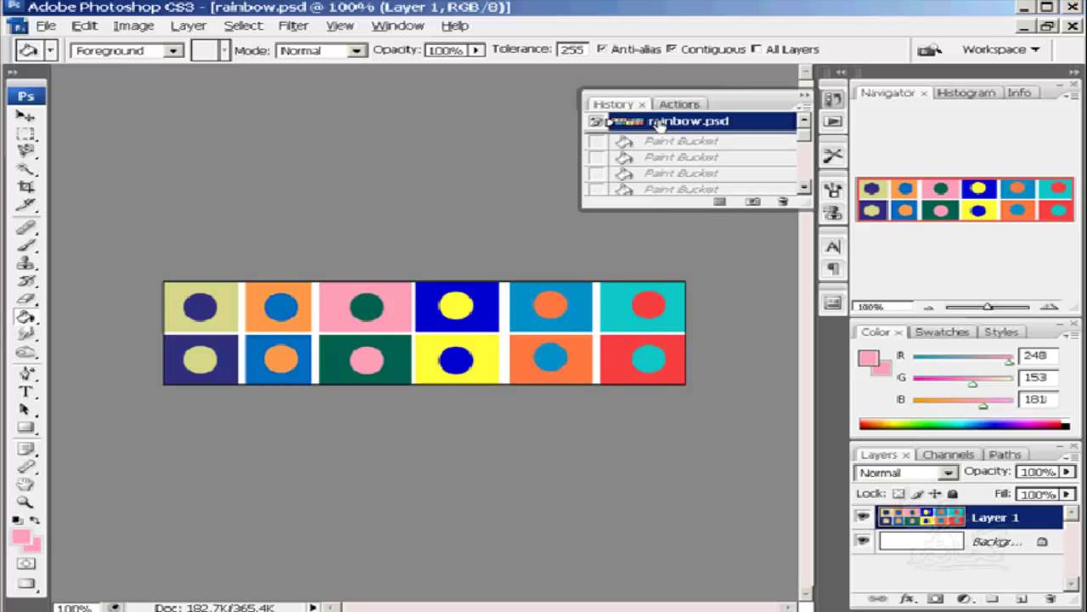
pyautogui.click(833, 99)
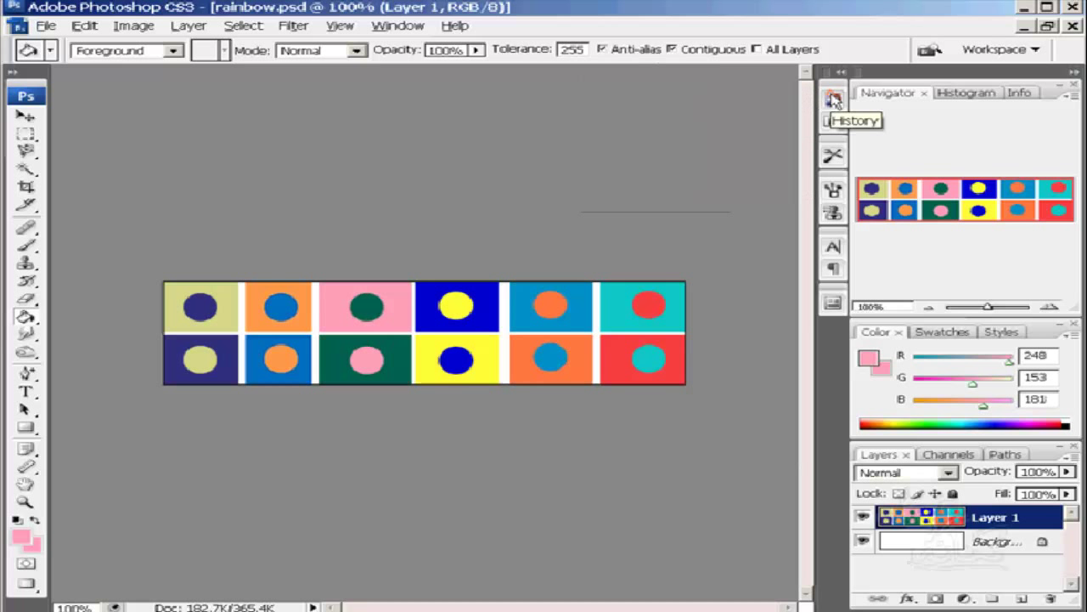
# Step: Fill each of the top-row tiles pink, dots included
pyautogui.click(213, 287)
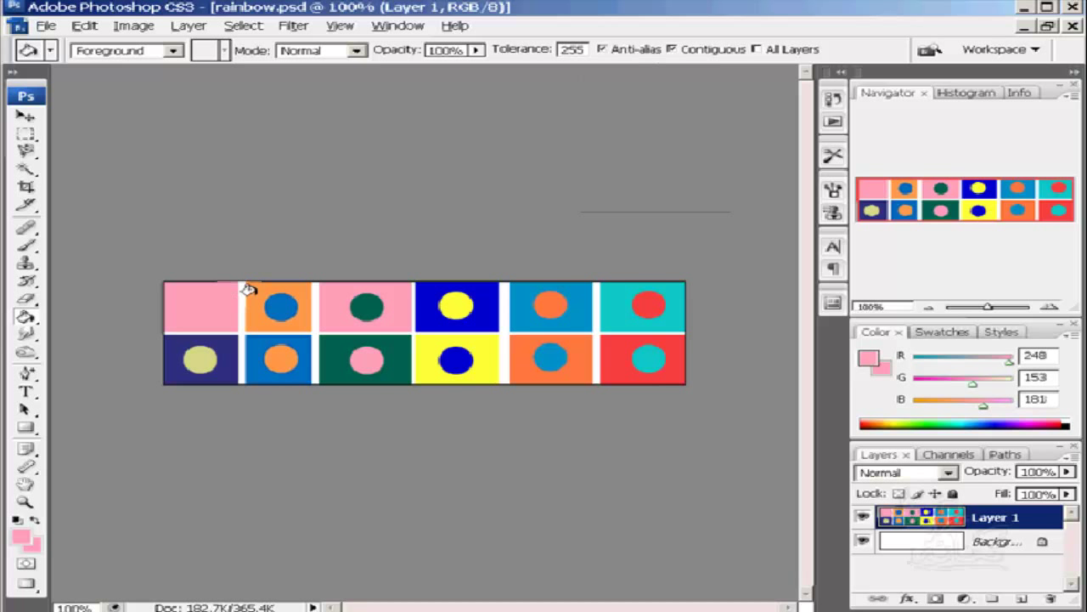
pyautogui.click(248, 289)
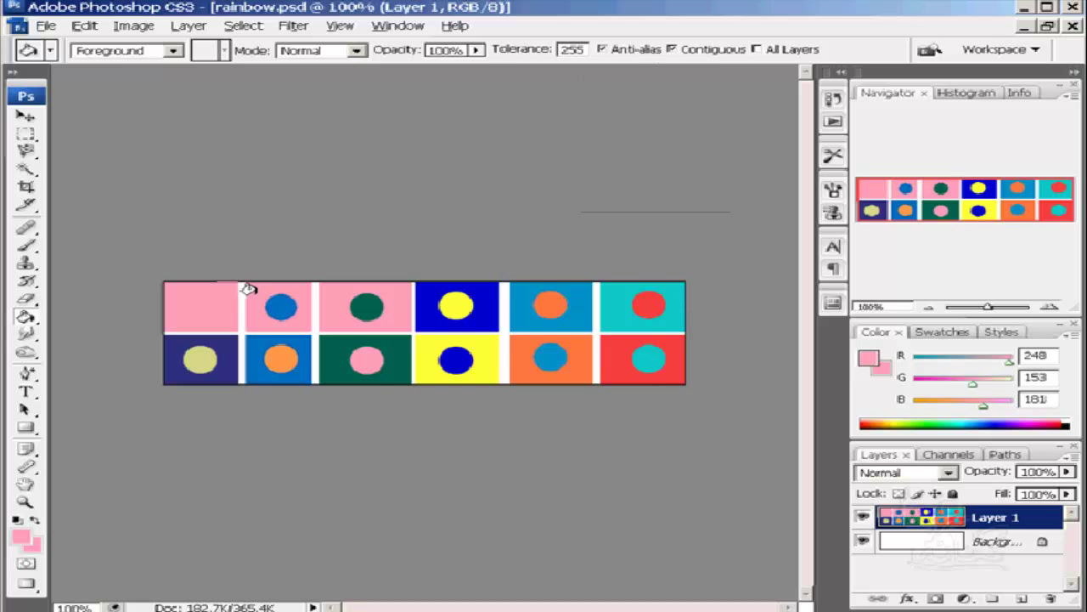
pyautogui.click(325, 296)
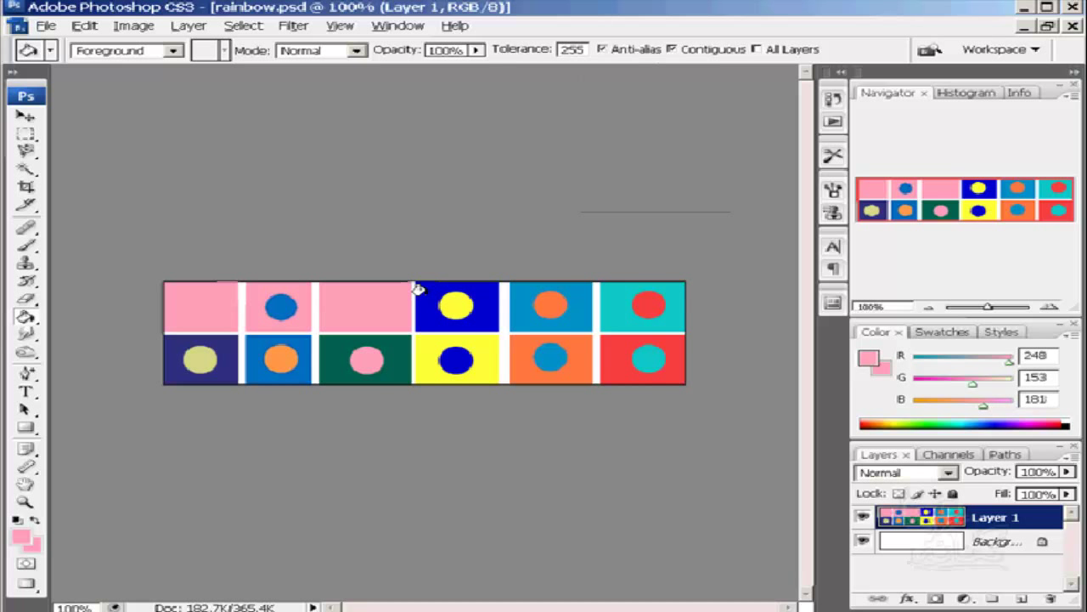
pyautogui.click(418, 288)
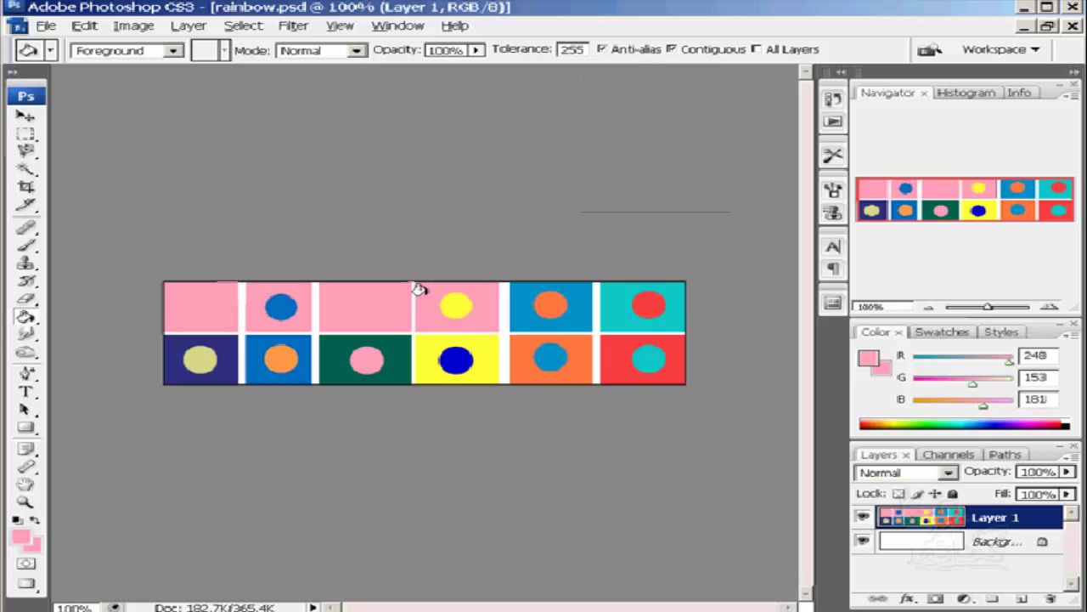
pyautogui.click(418, 288)
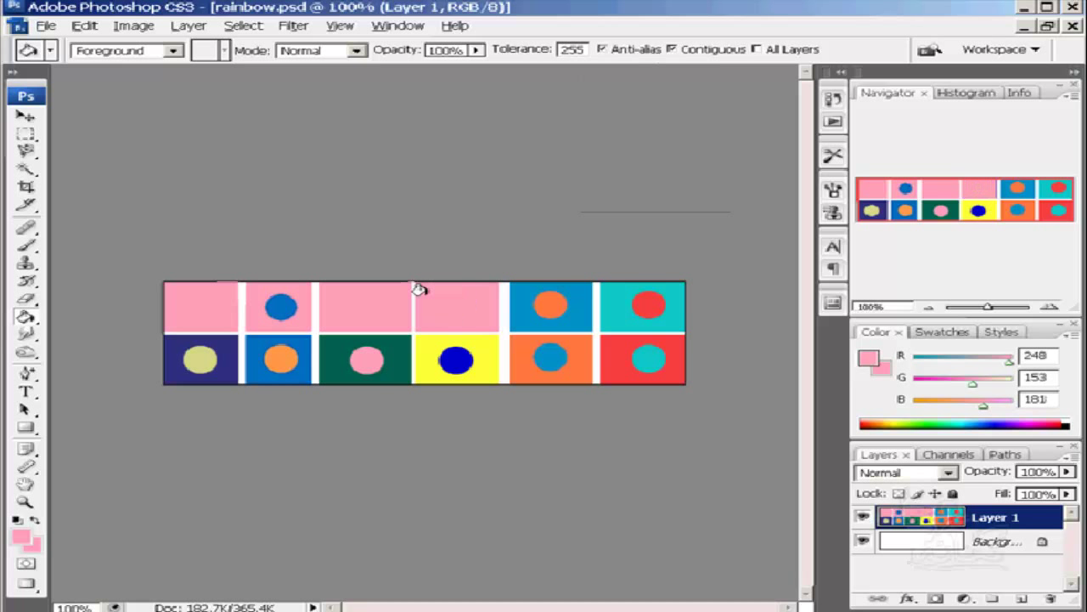
pyautogui.click(515, 297)
pyautogui.click(548, 304)
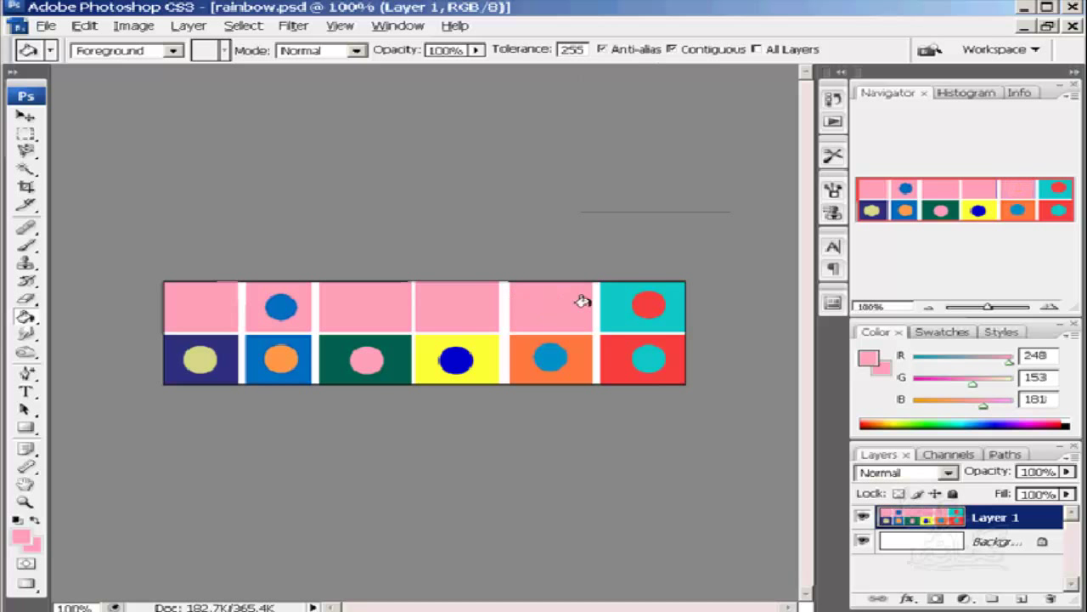
pyautogui.click(612, 307)
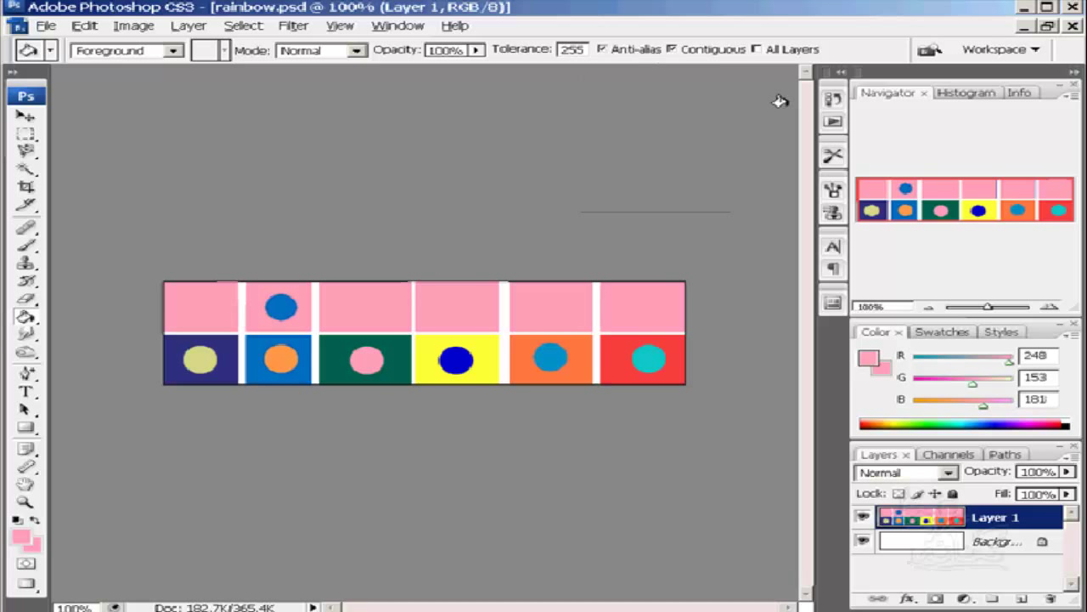
# Step: Revert to the original snapshot and lower fill tolerance to 238
pyautogui.click(826, 99)
pyautogui.click(680, 121)
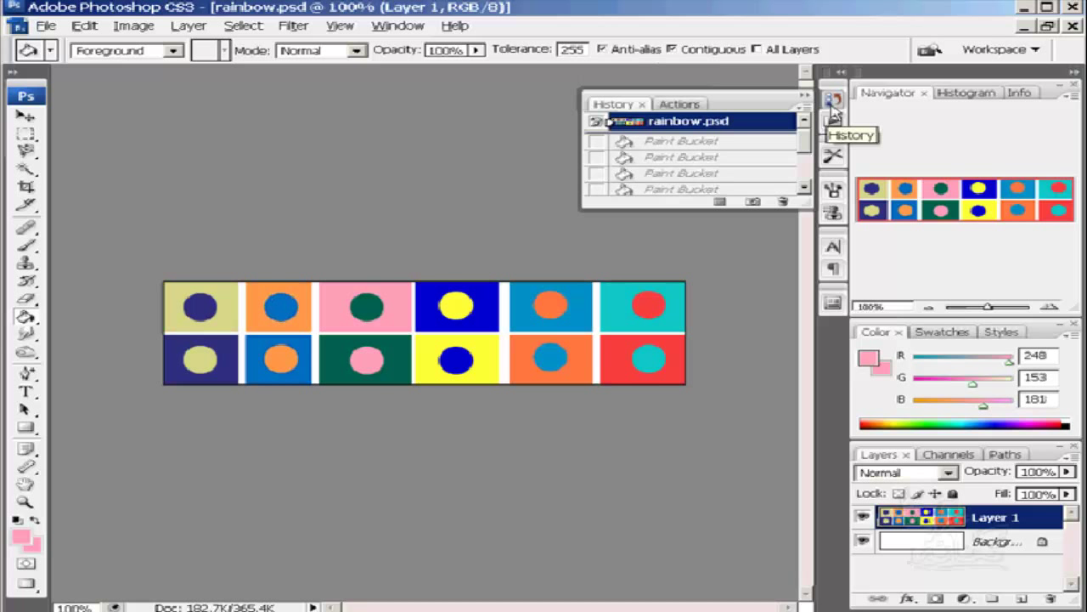
pyautogui.click(831, 107)
pyautogui.moveTo(532, 51); pyautogui.dragTo(408, 56)
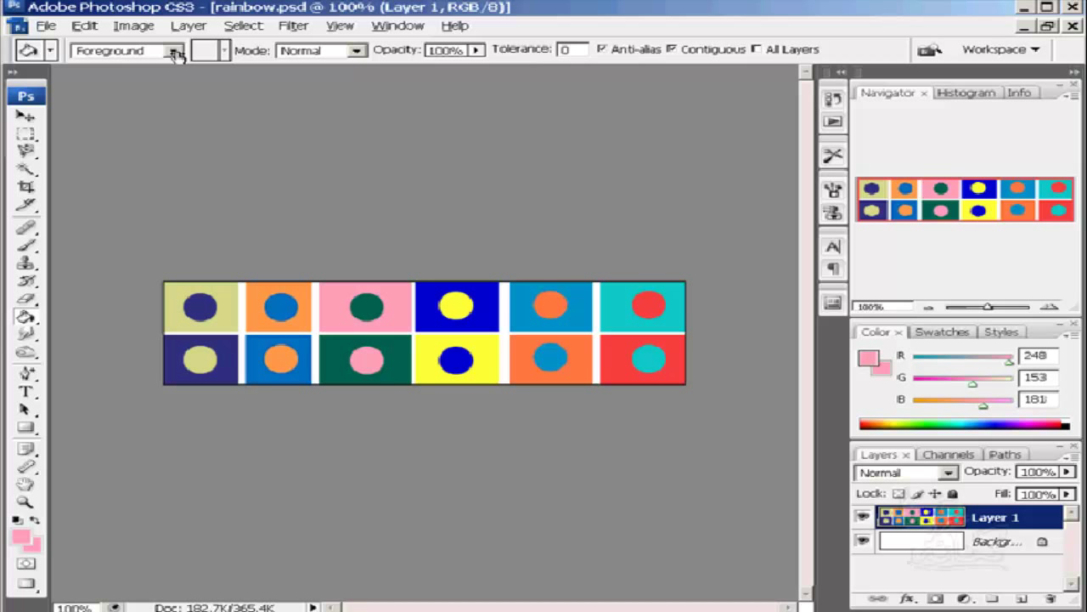
# Step: Set tolerance to 31 and fill the top-left tile and its dark blue dot pink
pyautogui.moveTo(66, 61)
pyautogui.mouseDown()
pyautogui.moveTo(765, 57)
pyautogui.moveTo(352, 66)
pyautogui.moveTo(385, 58)
pyautogui.mouseUp()
pyautogui.click(205, 295)
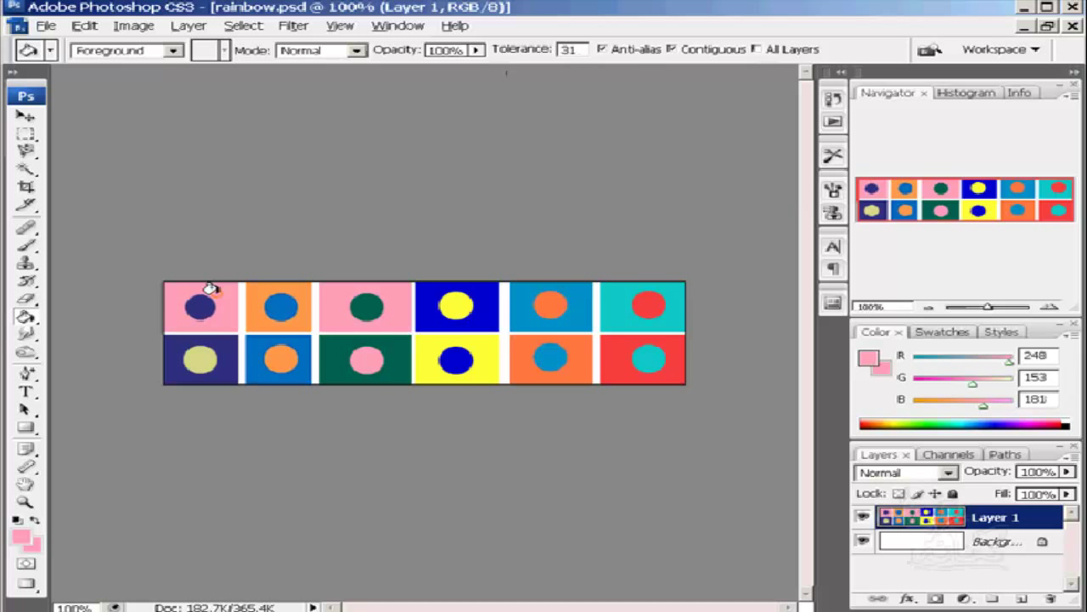
pyautogui.click(209, 289)
pyautogui.click(210, 288)
pyautogui.click(210, 288)
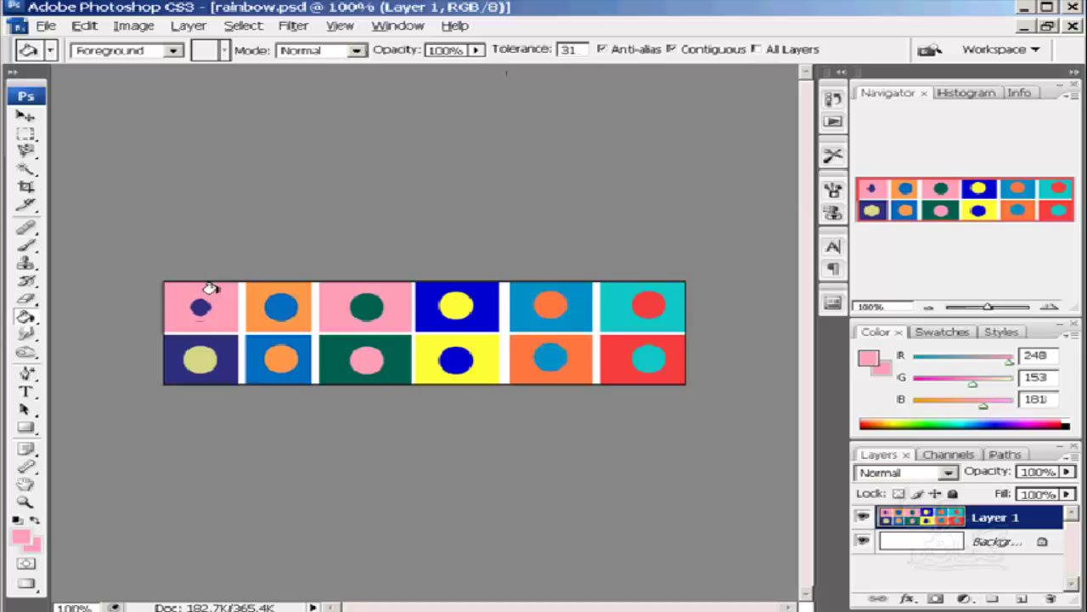
# Step: Turn off Contiguous, raise tolerance to 163, and fill all remaining colours pink
pyautogui.click(672, 50)
pyautogui.click(567, 290)
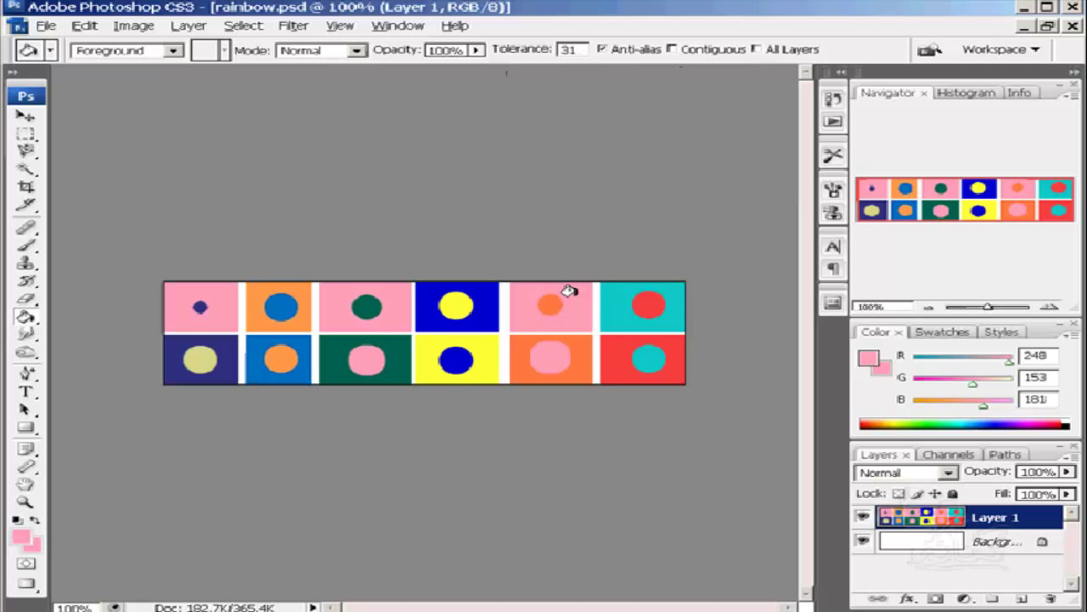
pyautogui.click(568, 290)
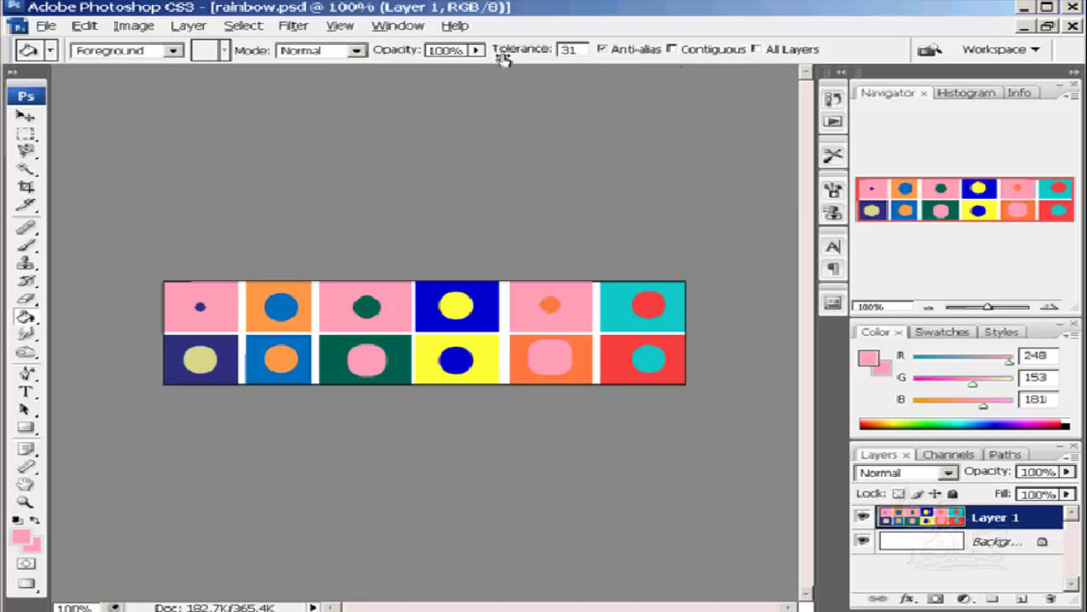
pyautogui.moveTo(504, 59); pyautogui.dragTo(644, 61)
pyautogui.click(600, 303)
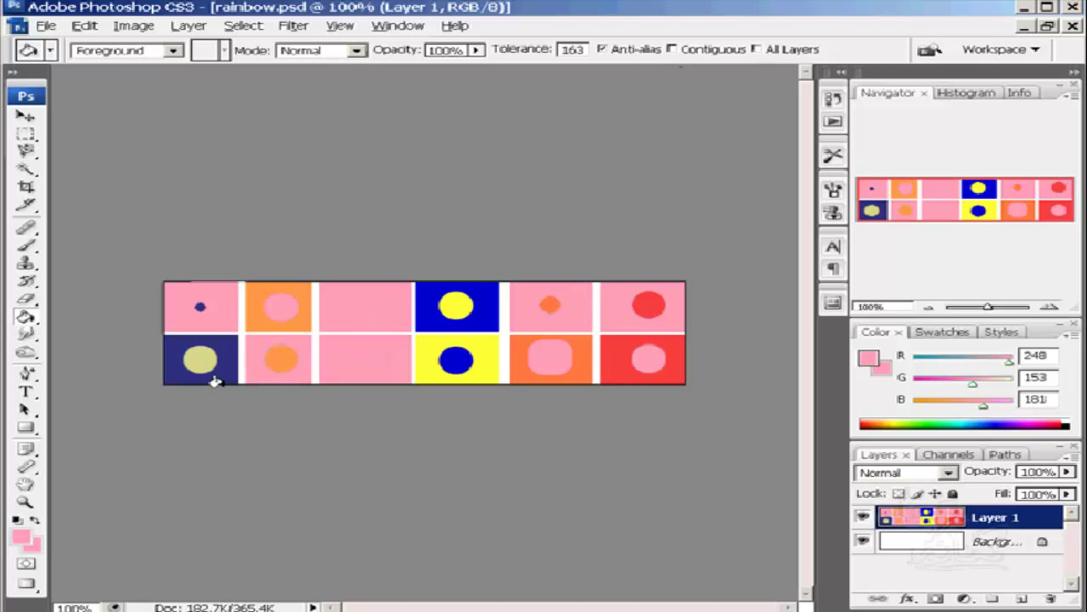
pyautogui.click(214, 350)
pyautogui.click(515, 342)
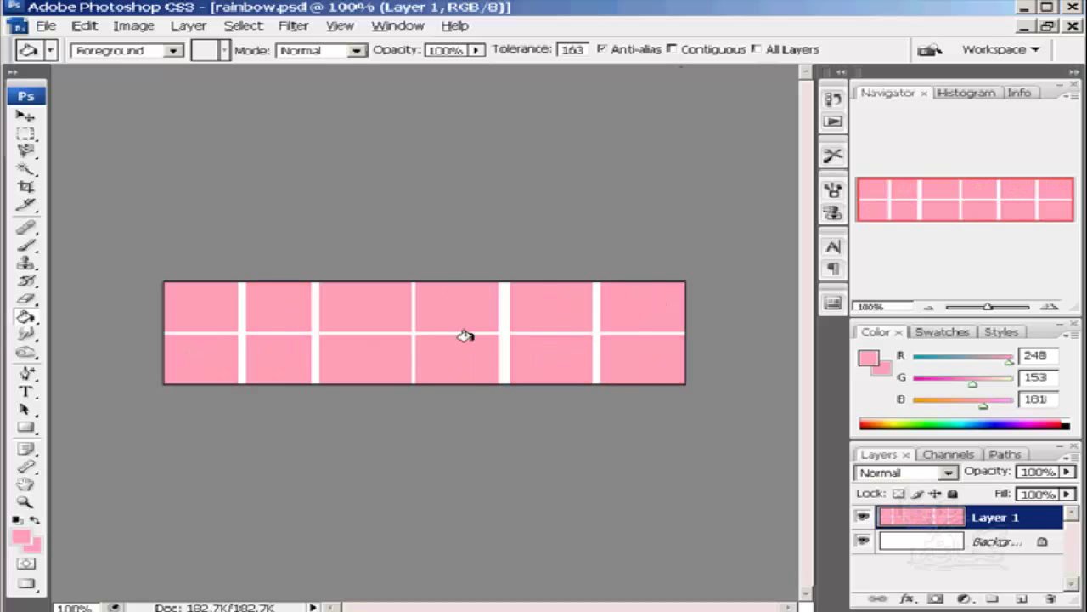
# Step: Revert rainbow.psd to its original colours from the History snapshot
pyautogui.click(833, 100)
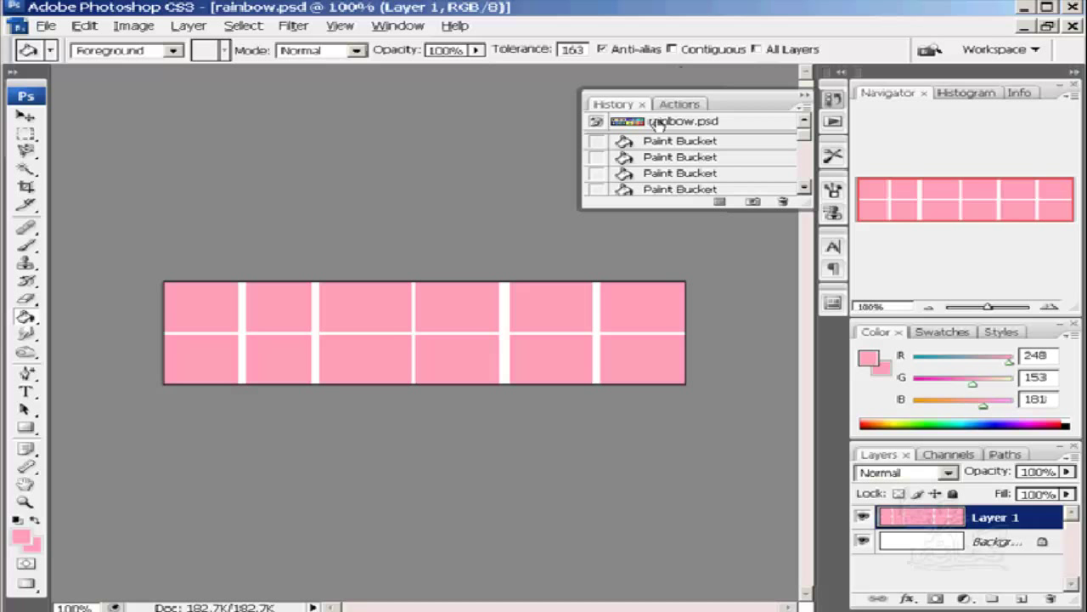
pyautogui.click(659, 123)
pyautogui.click(833, 99)
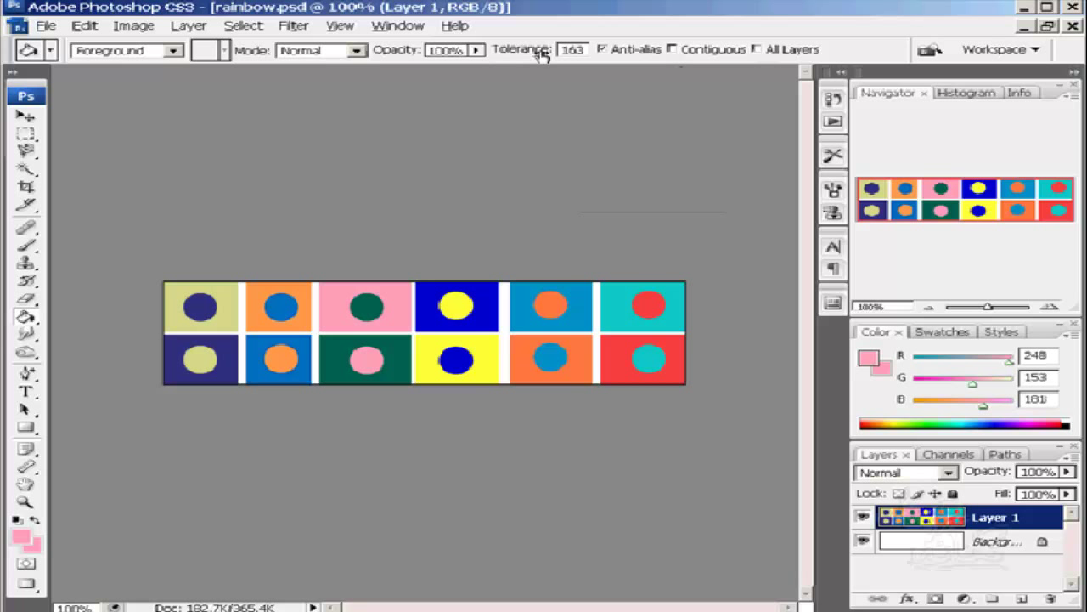
# Step: Set fill tolerance to 30 and turn Contiguous back on
pyautogui.moveTo(564, 48); pyautogui.dragTo(584, 39)
pyautogui.write('30')
pyautogui.click(671, 49)
pyautogui.click(174, 52)
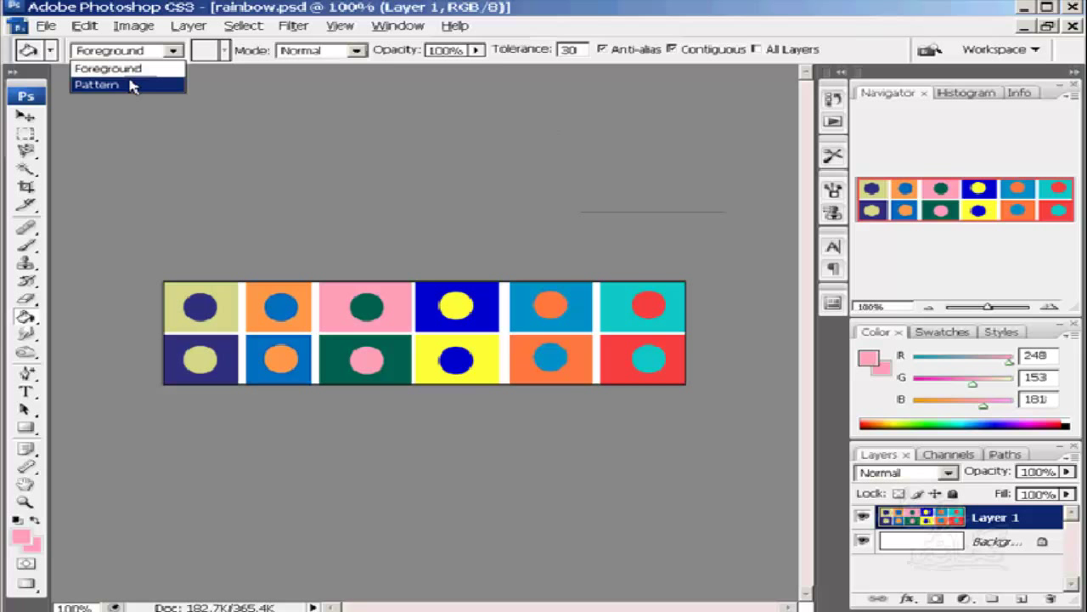
# Step: Switch the fill source to Pattern and display the pattern picker as a Large List
pyautogui.click(131, 86)
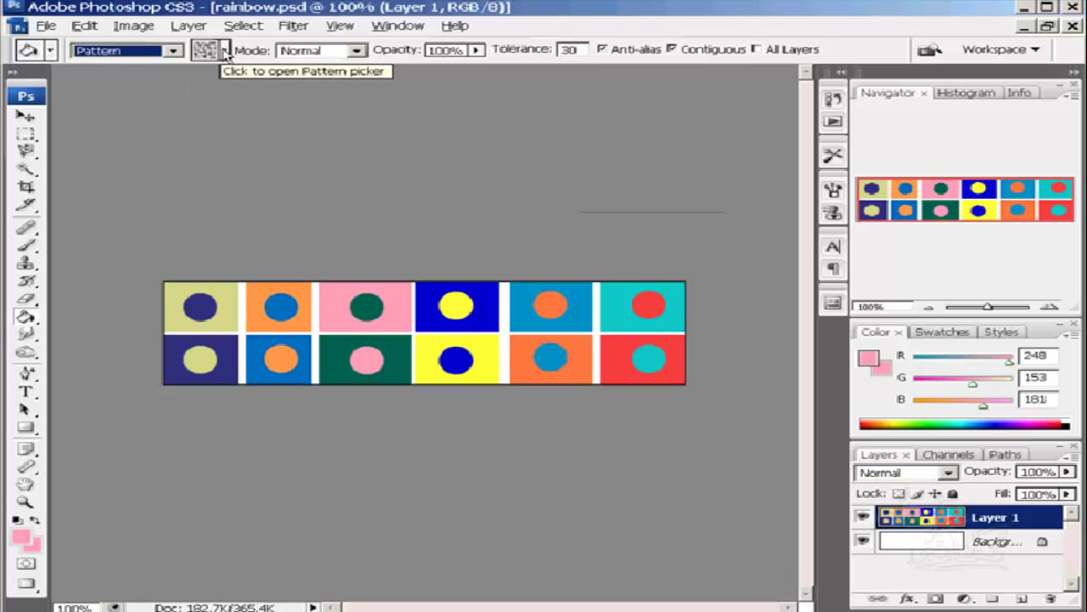
pyautogui.click(226, 53)
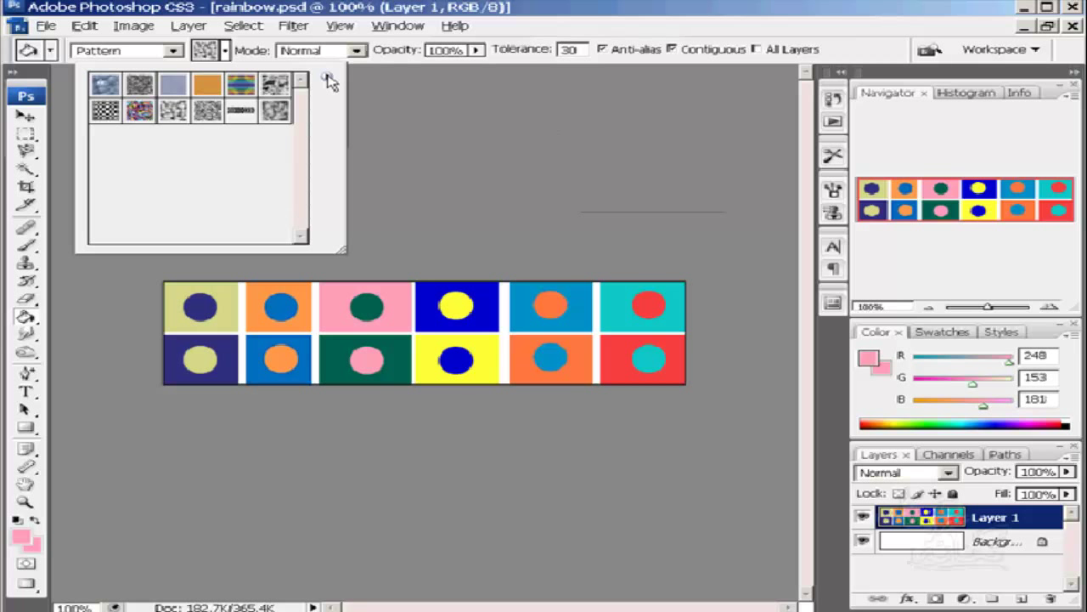
pyautogui.click(328, 80)
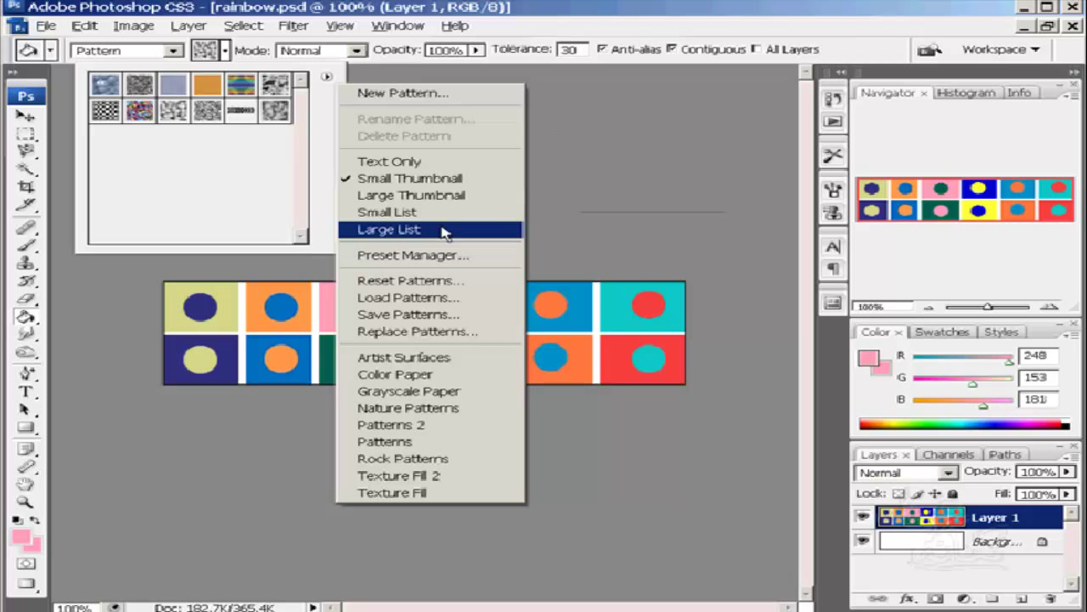
pyautogui.click(442, 230)
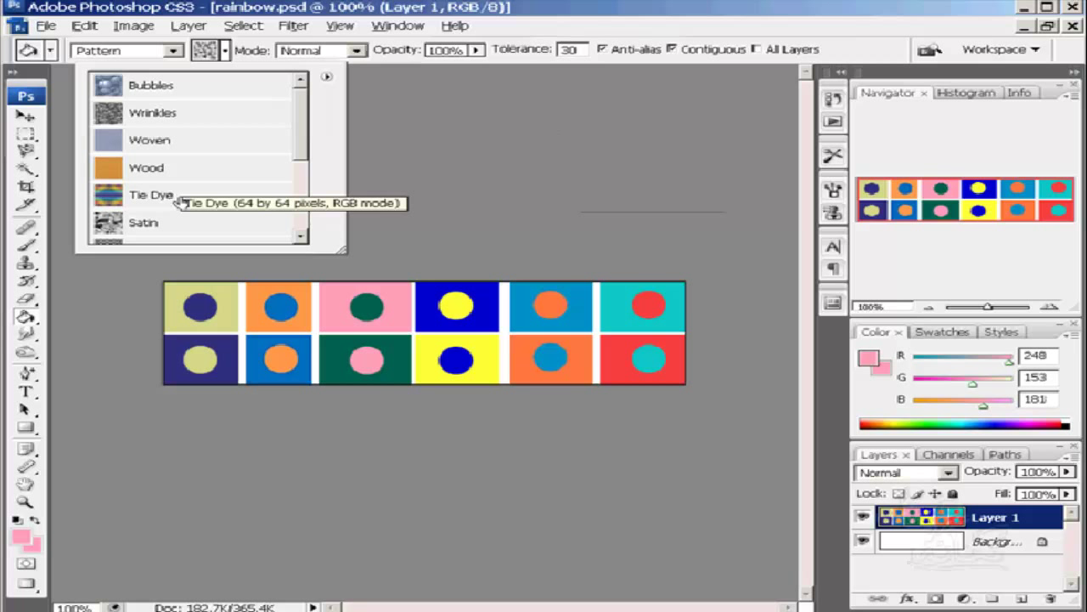
pyautogui.moveTo(303, 119)
pyautogui.mouseDown()
pyautogui.moveTo(304, 189)
pyautogui.moveTo(302, 122)
pyautogui.mouseUp()
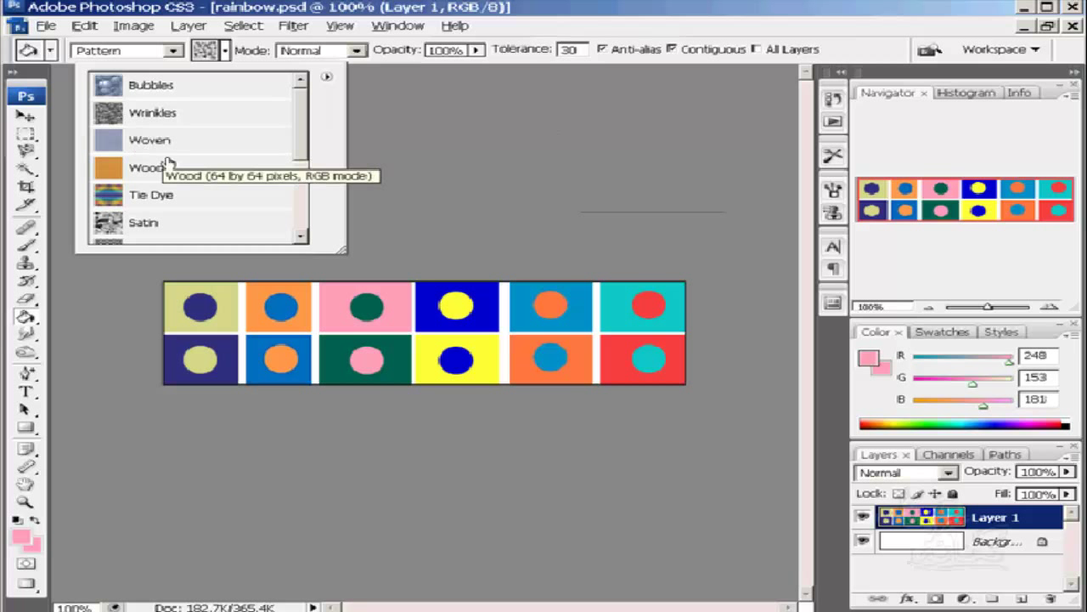
# Step: Fill all six top-row tile backgrounds with the Wood pattern
pyautogui.click(111, 169)
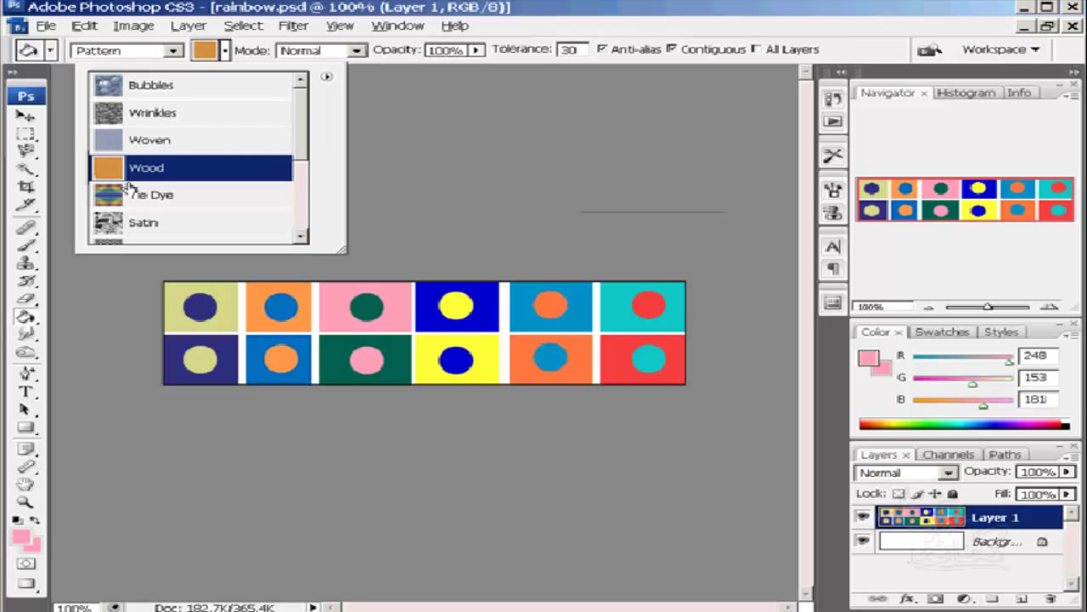
pyautogui.click(219, 290)
pyautogui.click(291, 291)
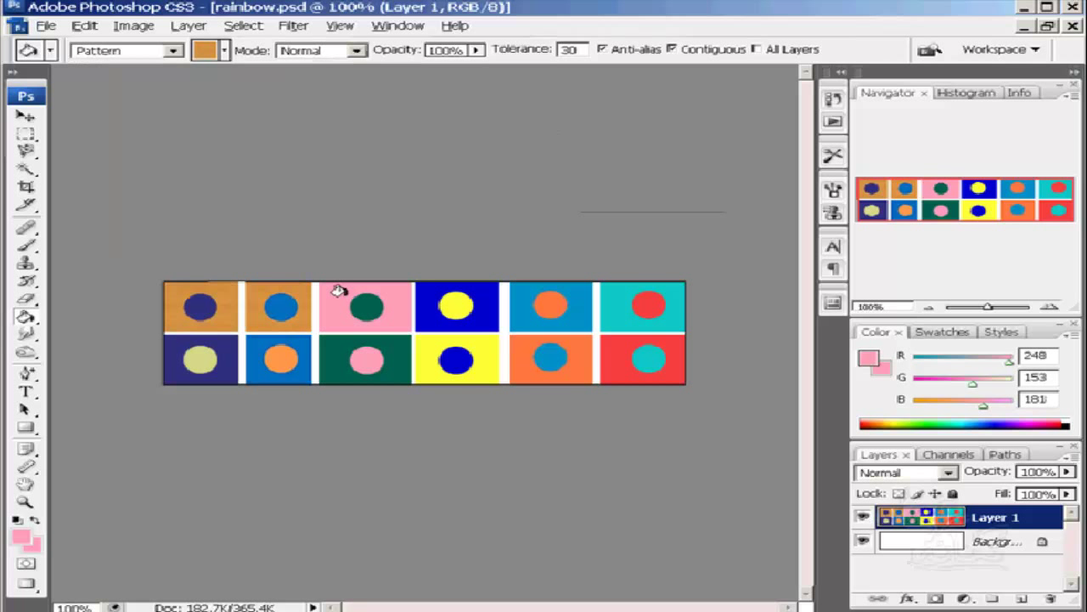
pyautogui.click(338, 290)
pyautogui.click(423, 296)
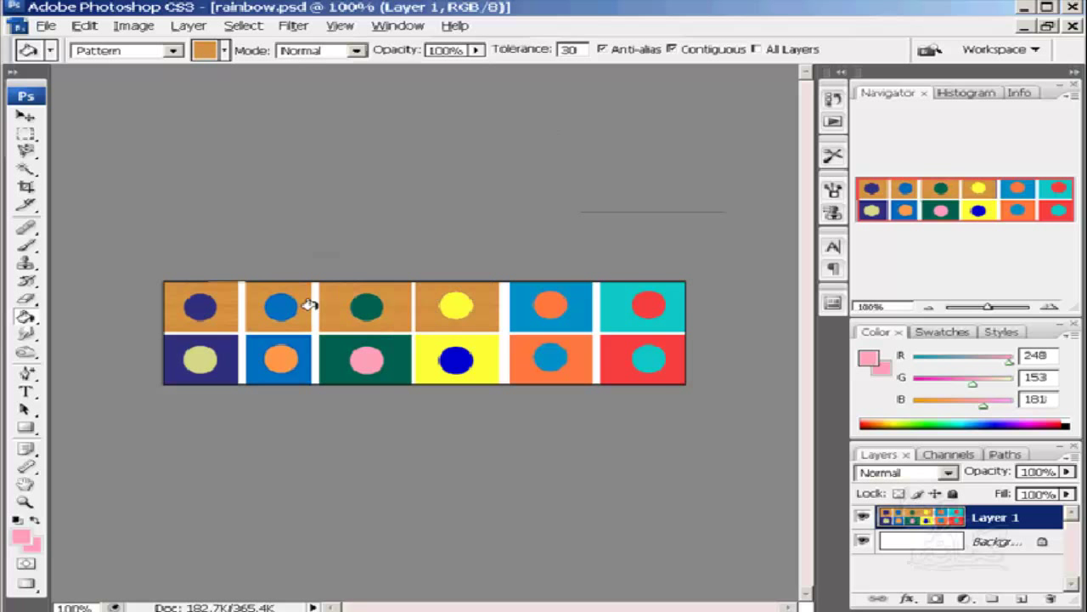
pyautogui.click(520, 298)
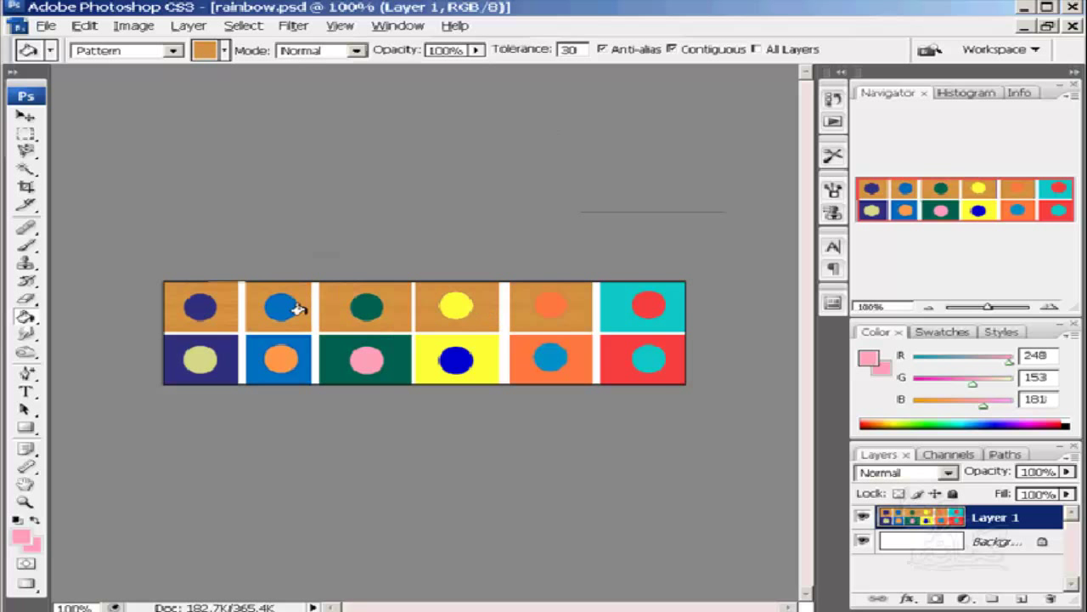
pyautogui.click(620, 316)
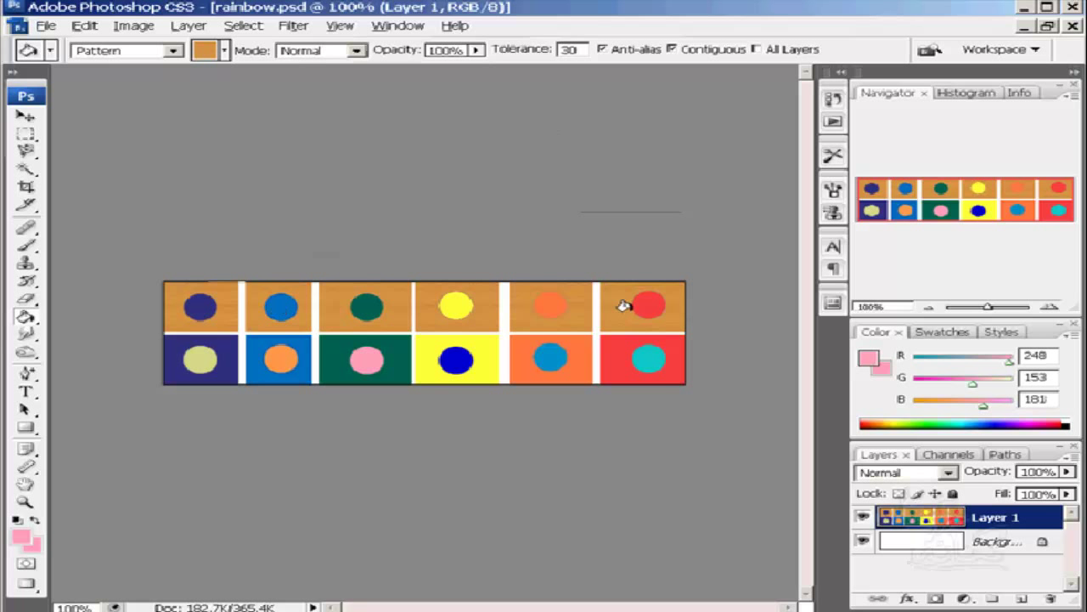
pyautogui.click(225, 51)
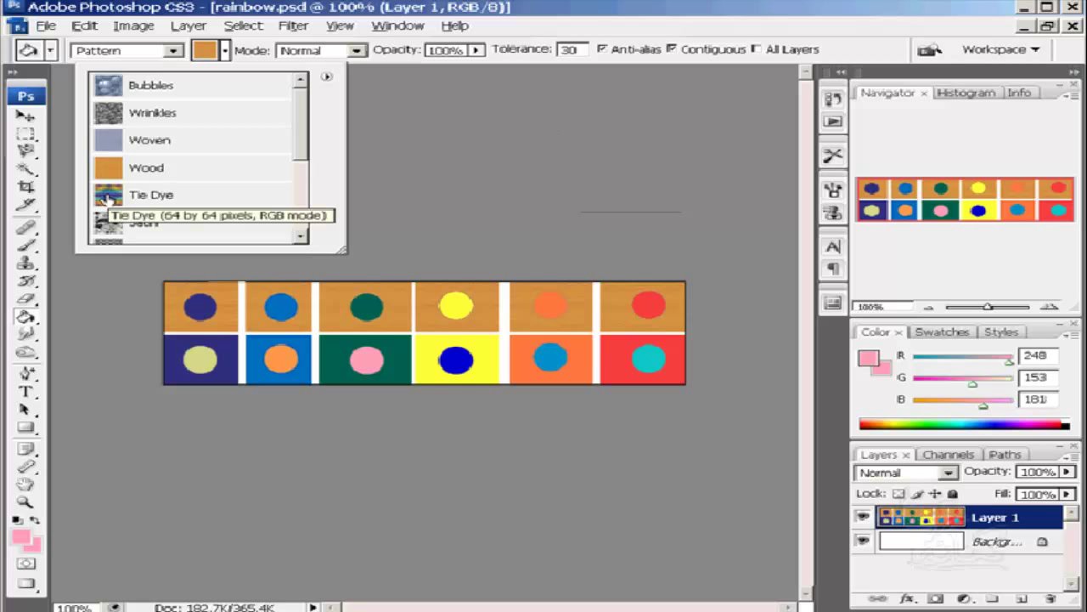
# Step: Fill the first four bottom-row tile backgrounds with the Tie Dye pattern
pyautogui.click(108, 198)
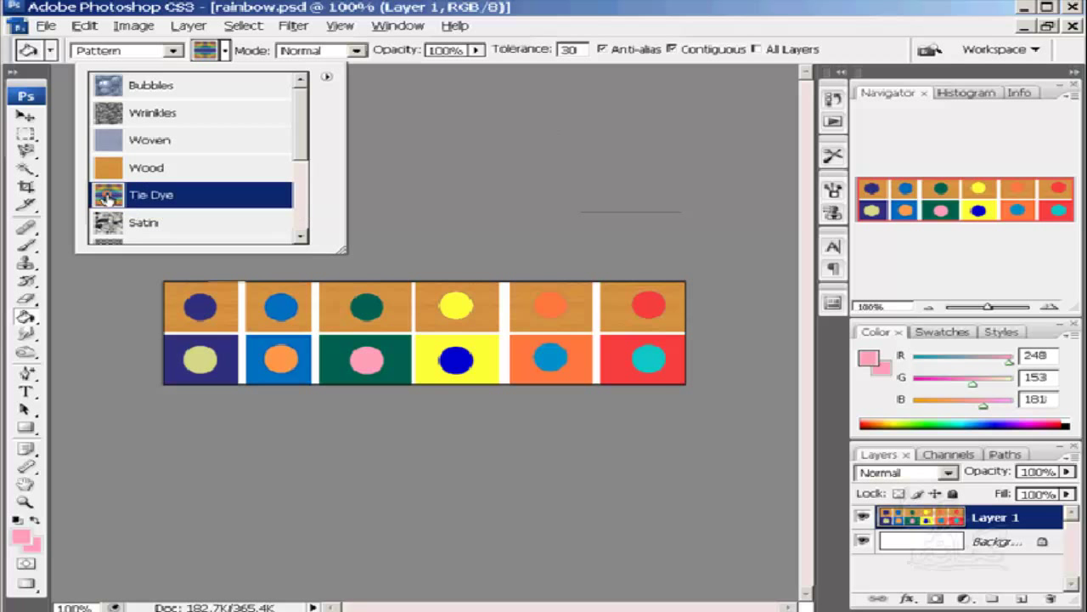
pyautogui.click(257, 352)
pyautogui.click(173, 343)
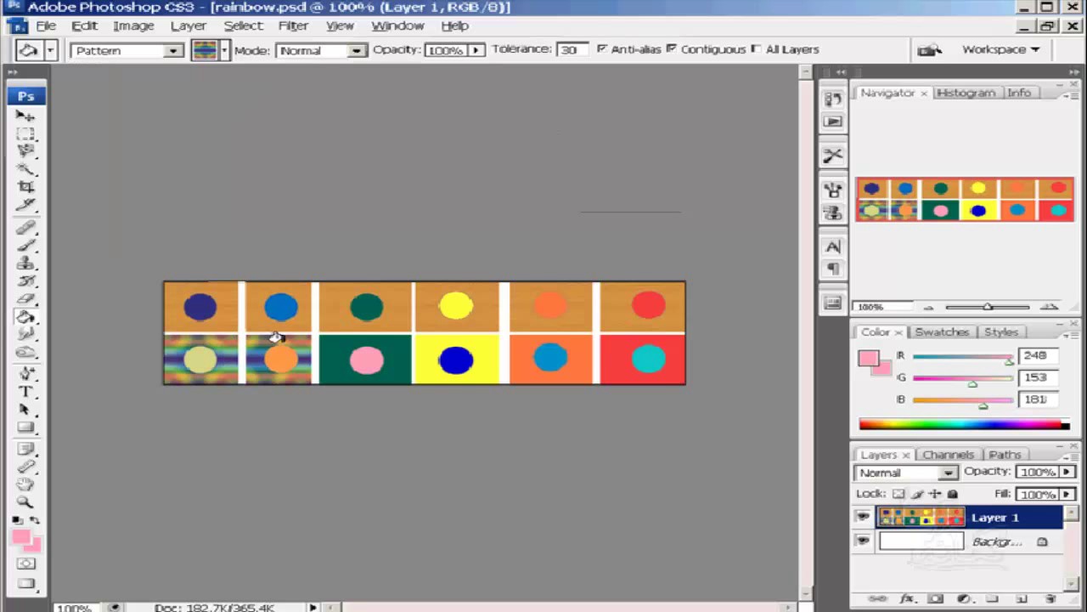
pyautogui.click(327, 344)
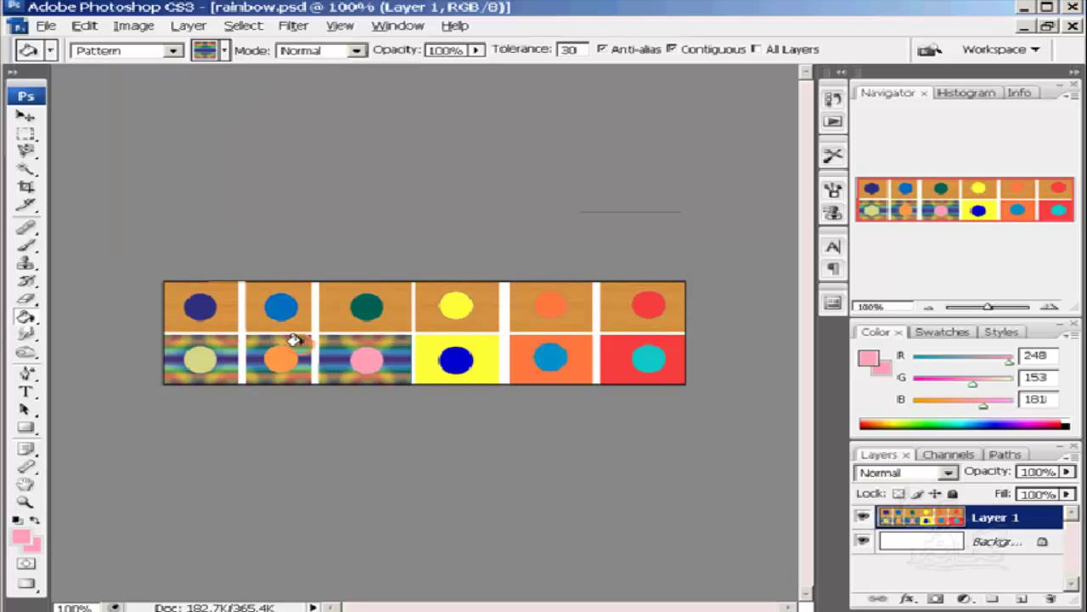
pyautogui.click(434, 344)
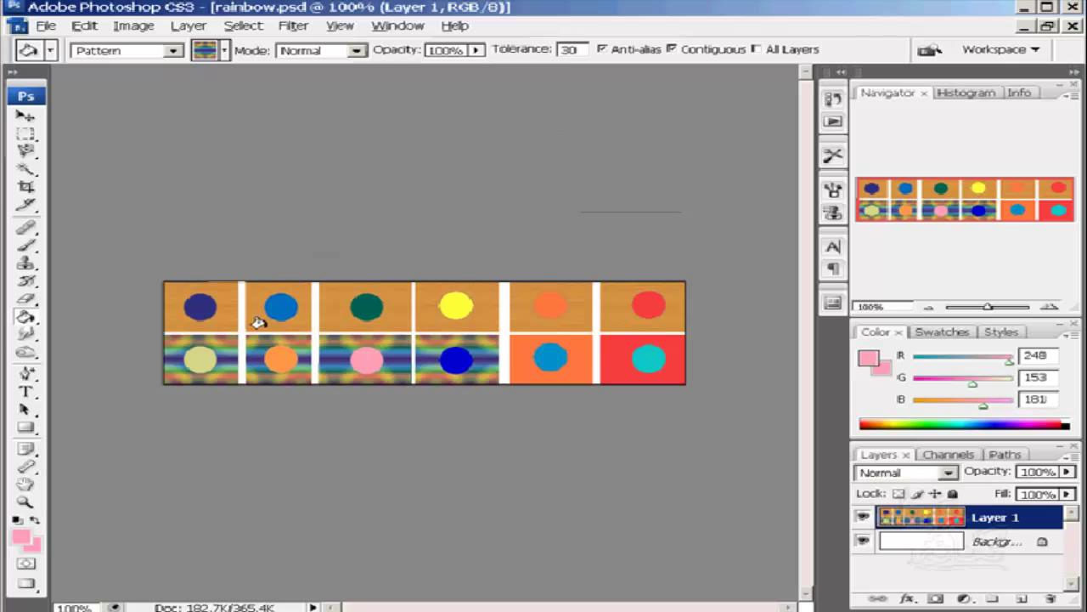
# Step: Open and close the File menu, then bring up the pattern library options
pyautogui.click(46, 28)
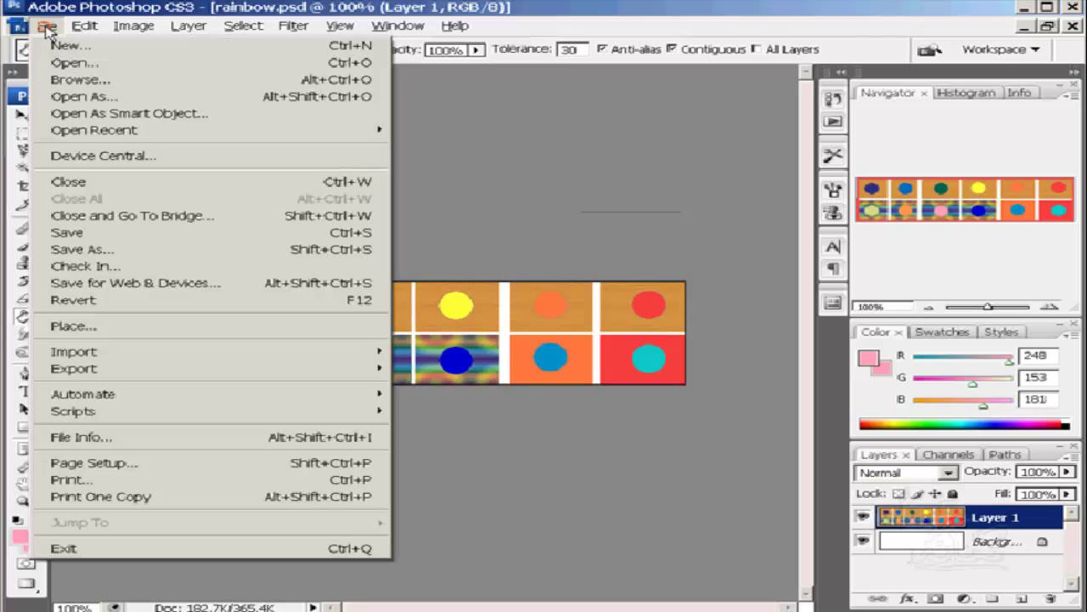
pyautogui.click(47, 28)
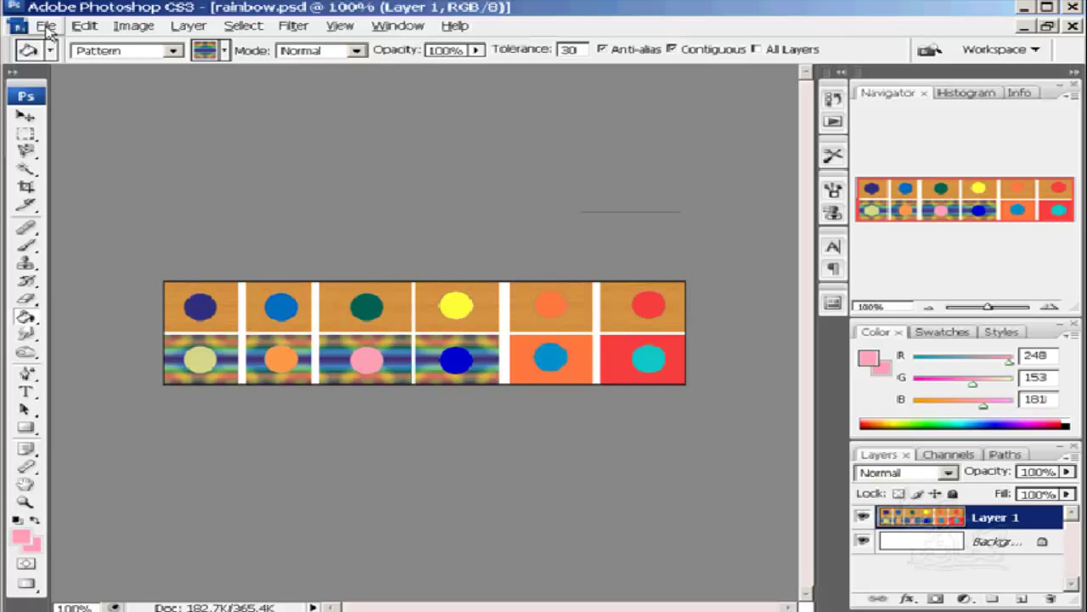
pyautogui.click(226, 52)
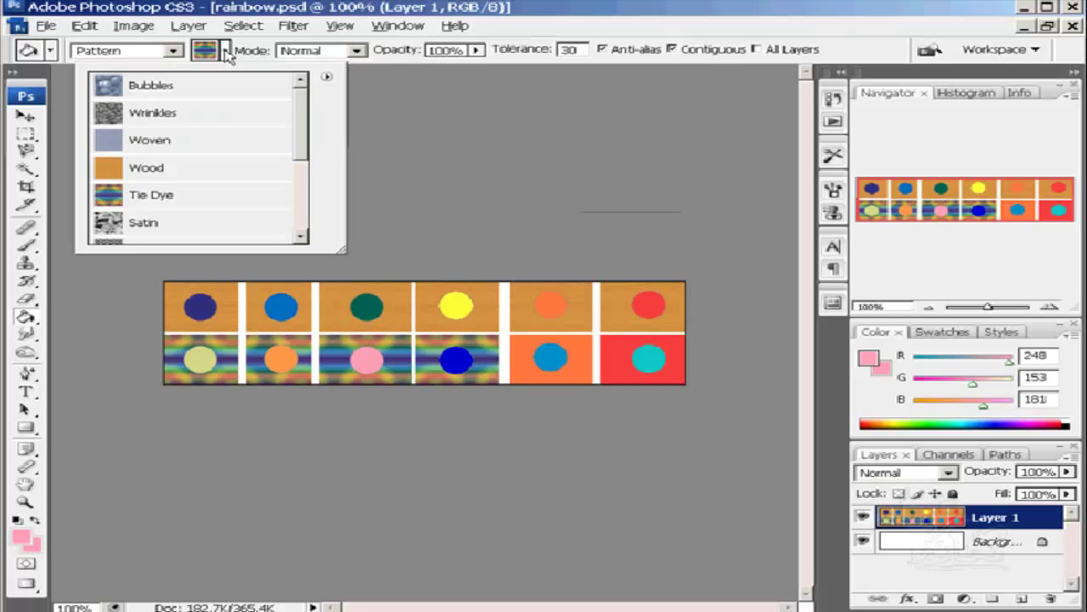
pyautogui.click(327, 79)
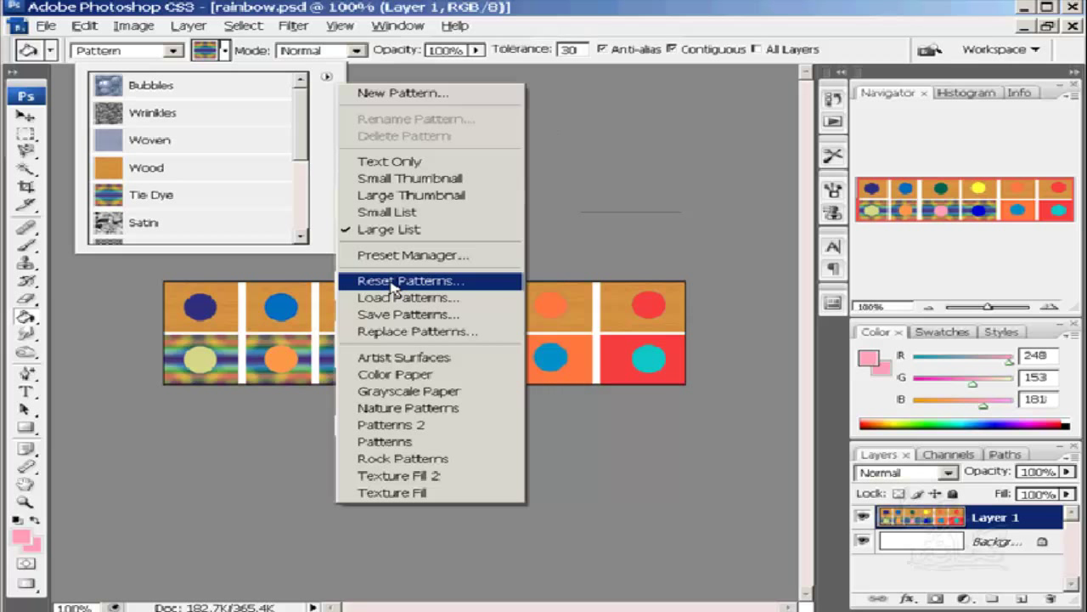
# Step: Reset patterns to the defaults, then load the Artist Surfaces pattern set
pyautogui.click(393, 283)
pyautogui.click(440, 242)
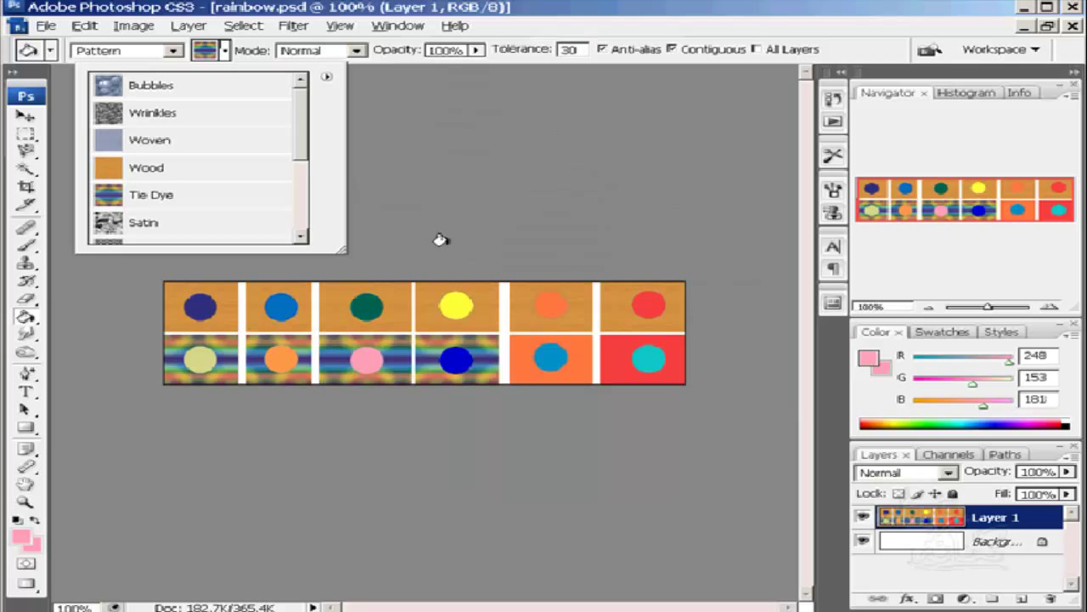
pyautogui.moveTo(308, 136)
pyautogui.mouseDown()
pyautogui.moveTo(314, 213)
pyautogui.moveTo(316, 140)
pyautogui.mouseUp()
pyautogui.click(326, 76)
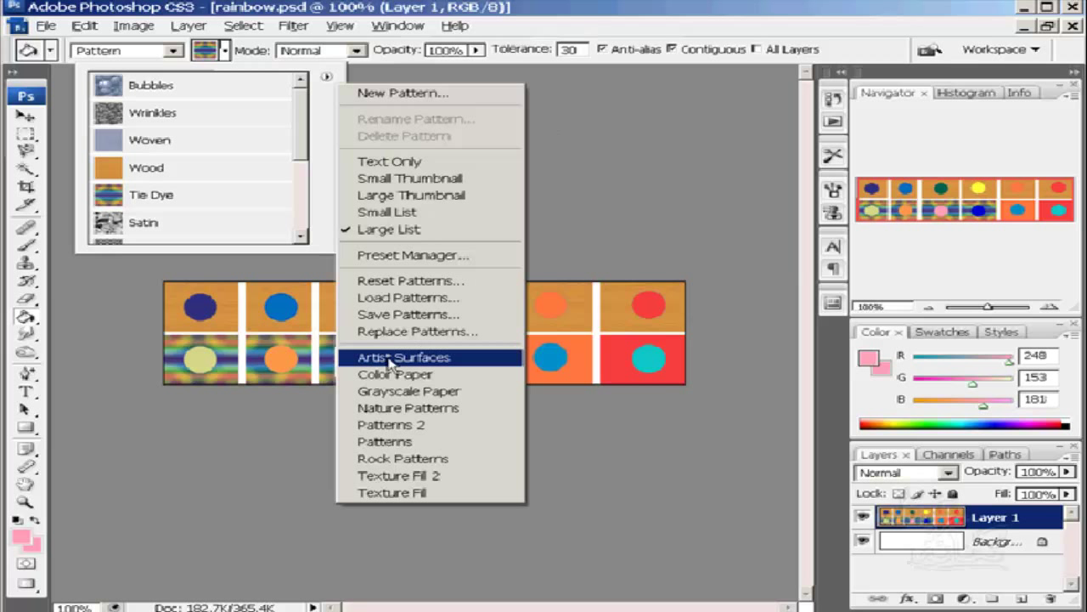
pyautogui.click(391, 361)
pyautogui.click(452, 244)
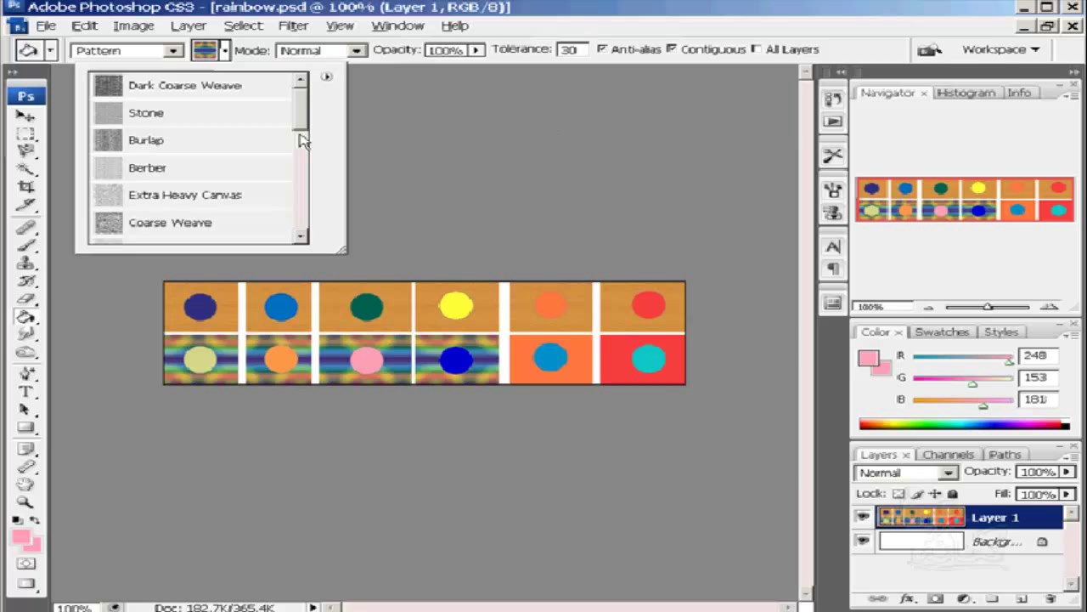
pyautogui.moveTo(299, 109)
pyautogui.mouseDown()
pyautogui.moveTo(305, 231)
pyautogui.moveTo(293, 95)
pyautogui.mouseUp()
# Step: Fill the last two bottom tiles and fourth and fifth top tiles with Dark Coarse Weave
pyautogui.click(116, 87)
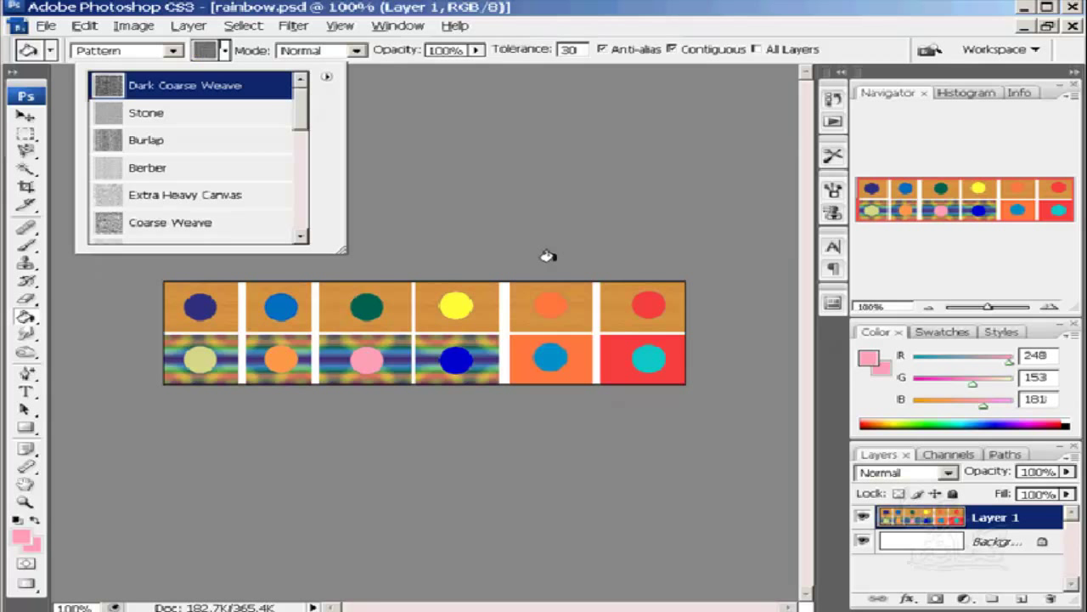
pyautogui.click(210, 350)
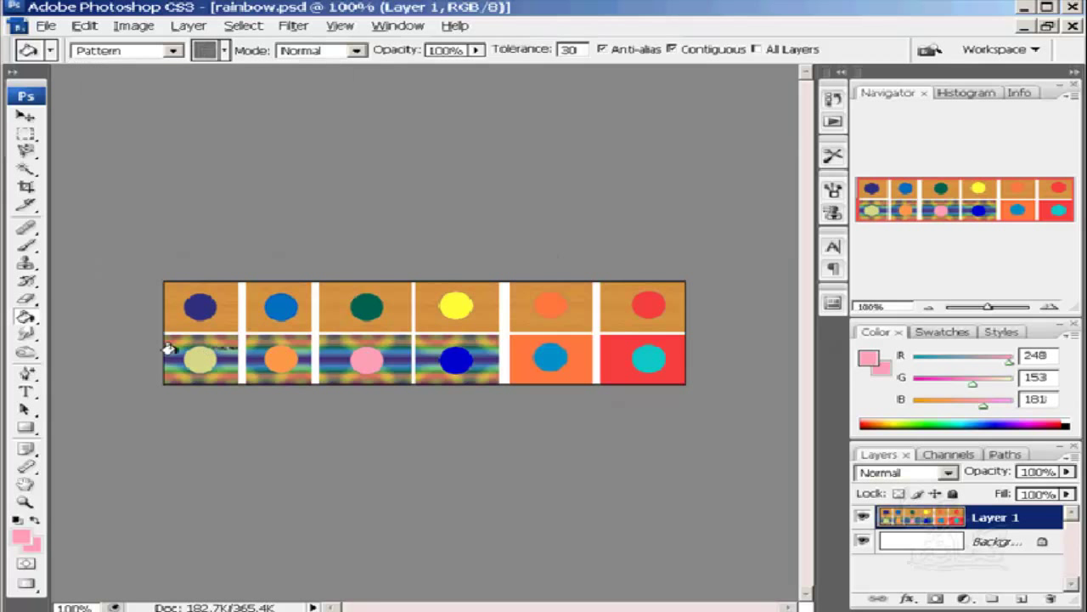
pyautogui.click(607, 360)
pyautogui.click(508, 350)
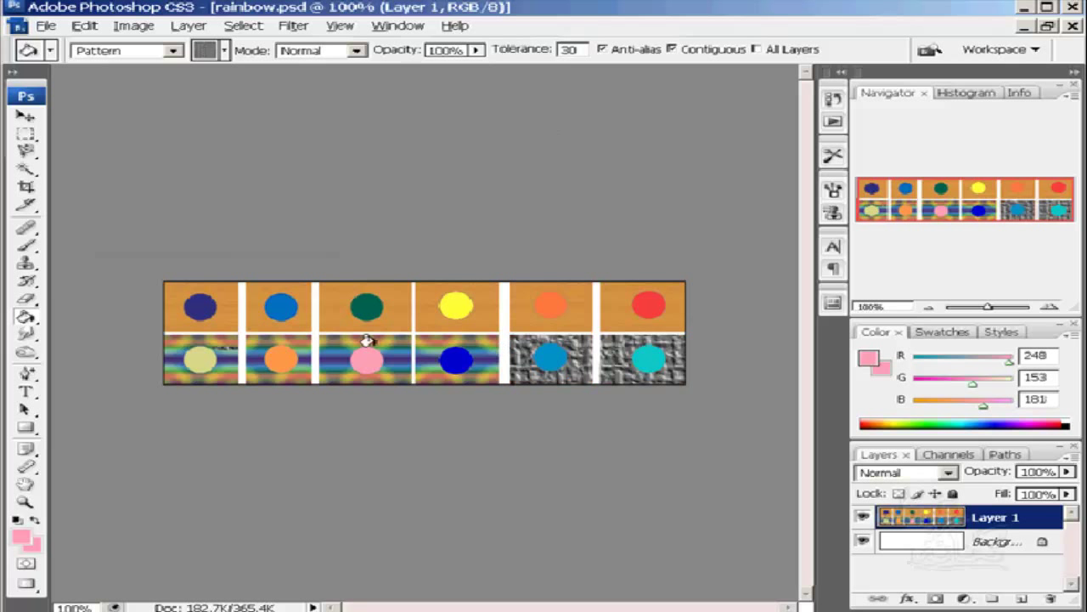
pyautogui.click(568, 330)
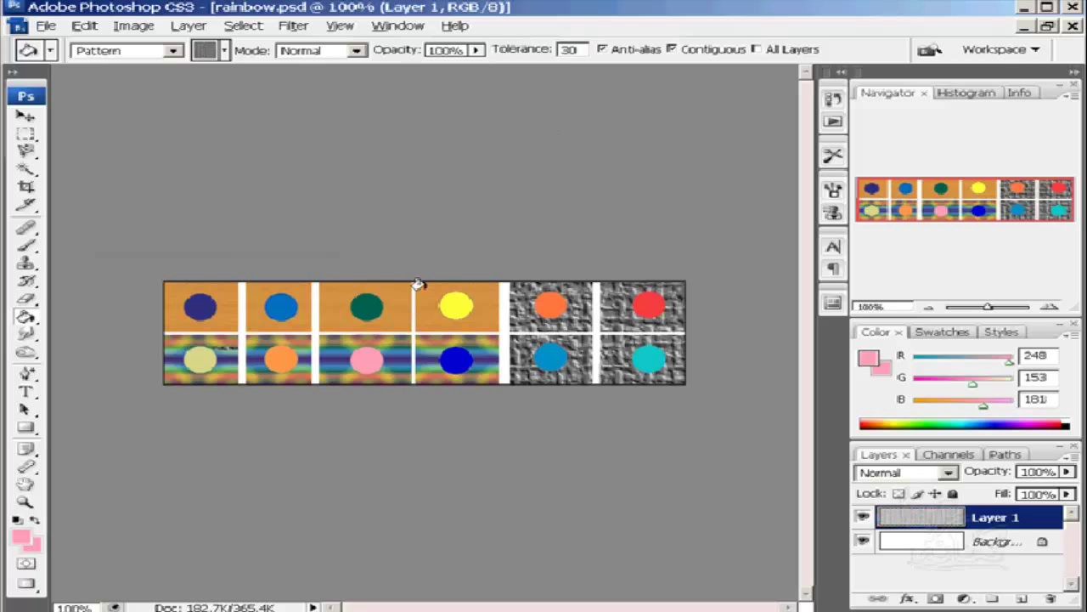
pyautogui.click(418, 285)
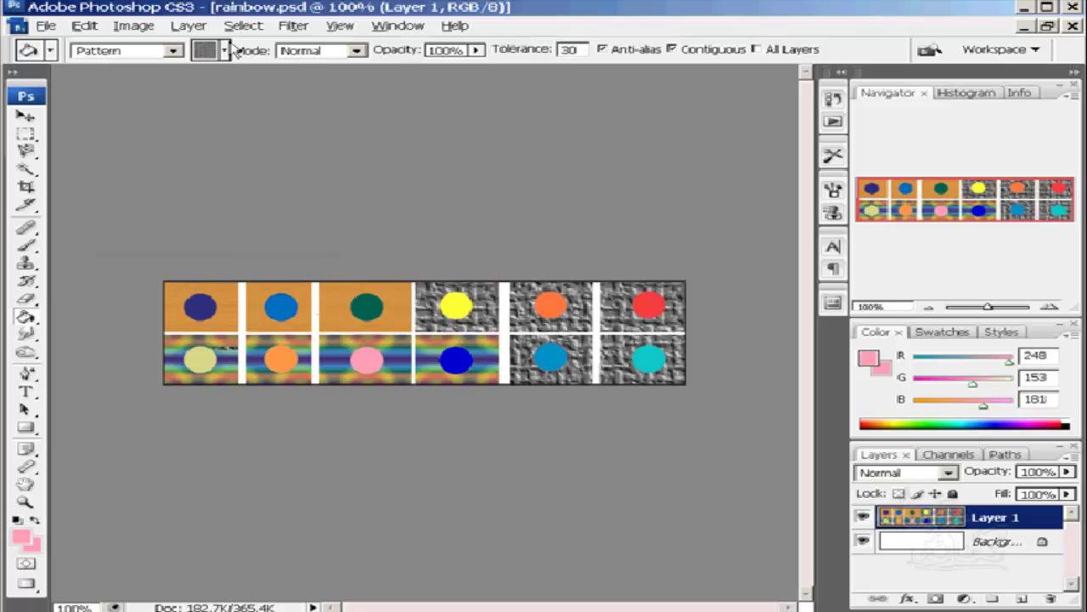
pyautogui.click(225, 50)
# Step: Choose the Brush pen on Canvas pattern and fill the top row's red, orange and yellow dots
pyautogui.moveTo(299, 144); pyautogui.dragTo(307, 223)
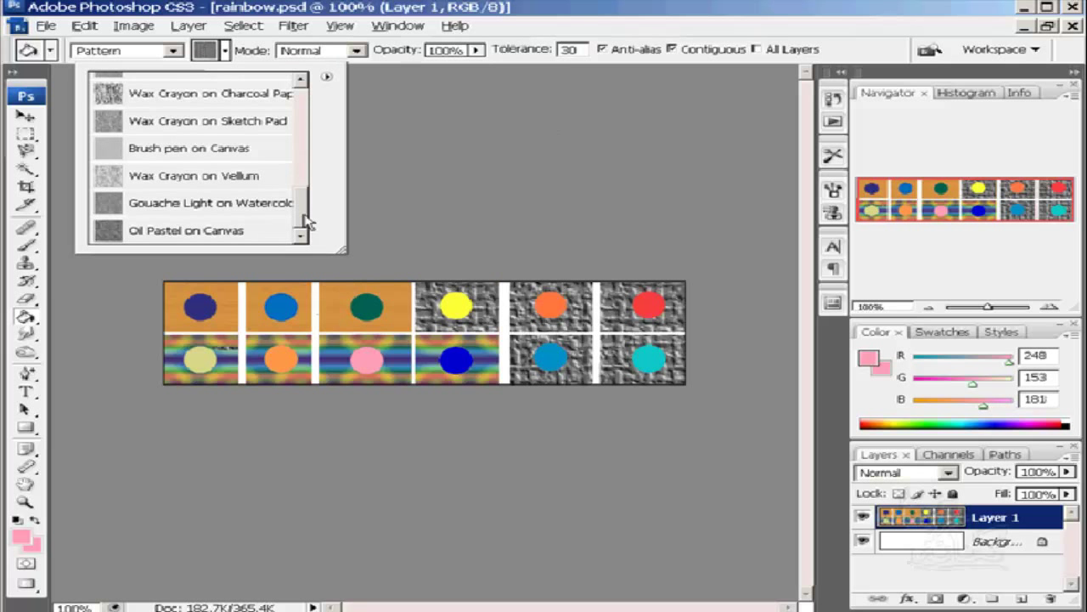
pyautogui.click(201, 151)
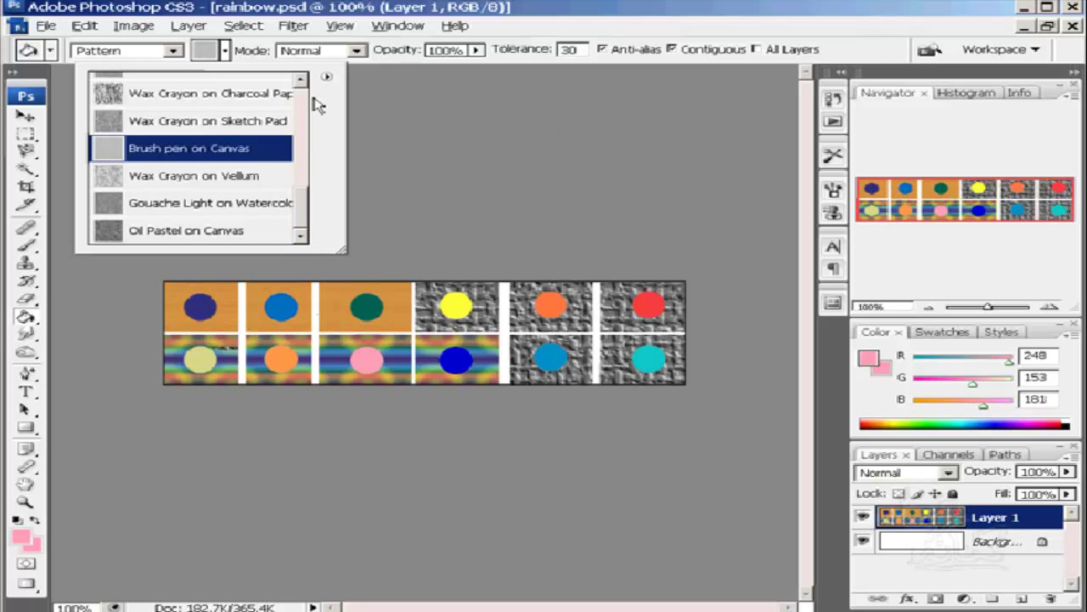
pyautogui.click(575, 302)
pyautogui.click(648, 304)
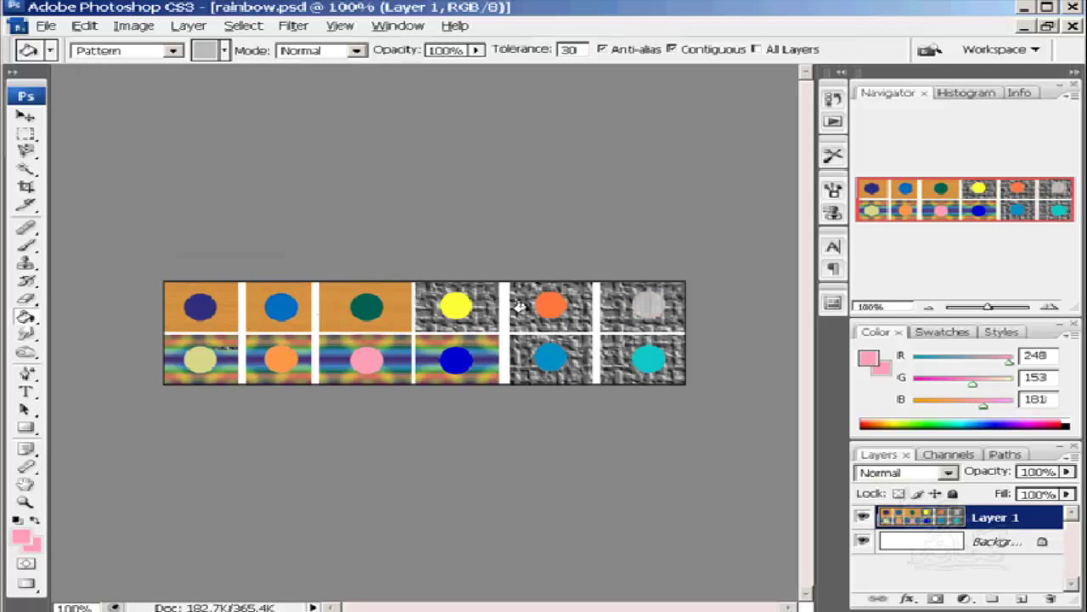
pyautogui.click(548, 306)
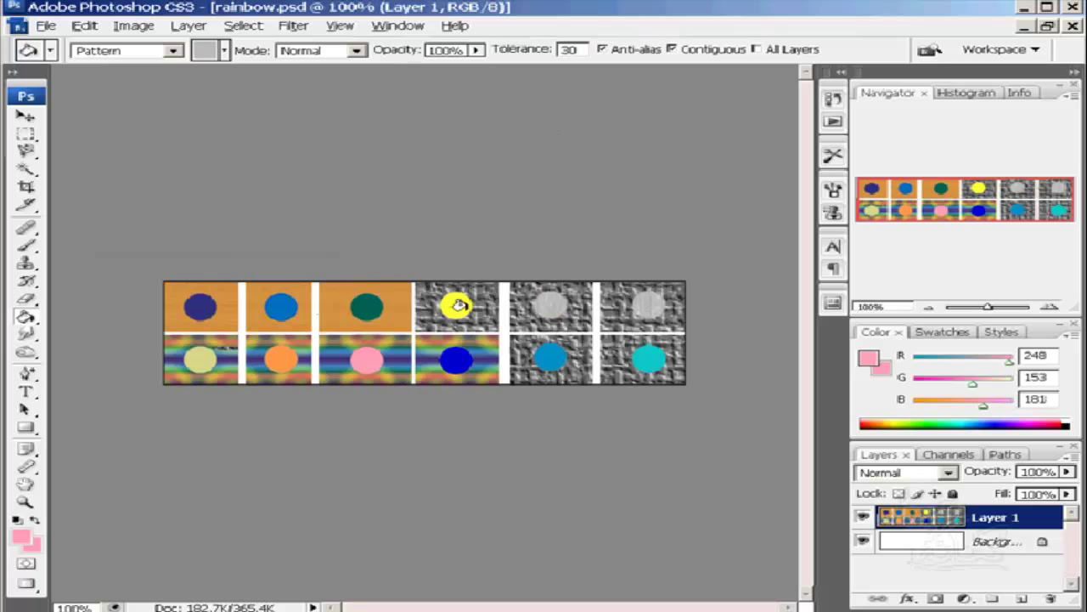
pyautogui.click(457, 305)
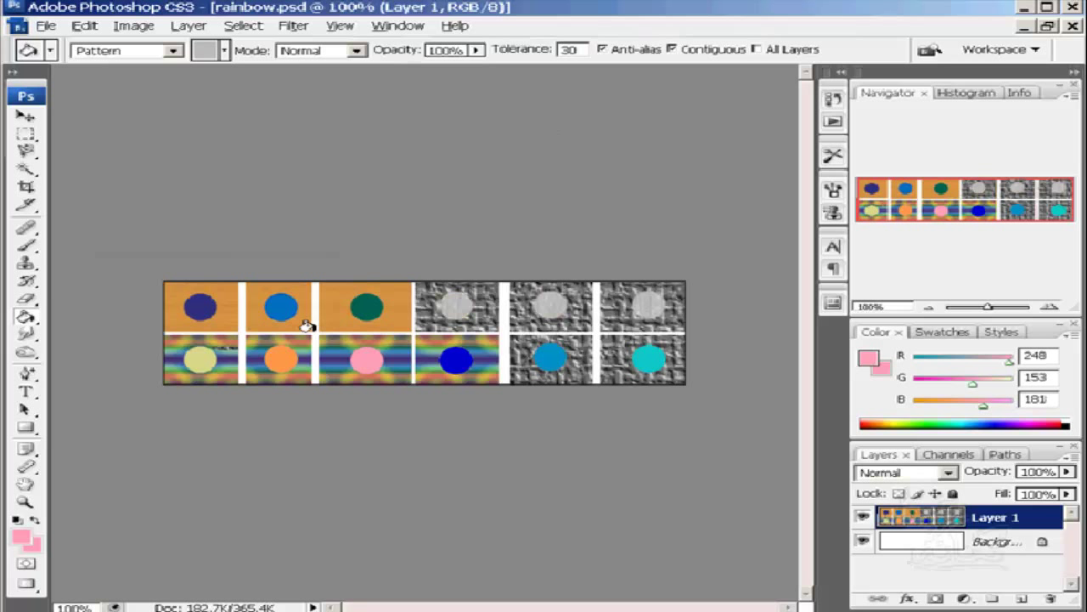
# Step: Fill the first three top tiles' backgrounds with Brush pen on Canvas and show History
pyautogui.click(321, 323)
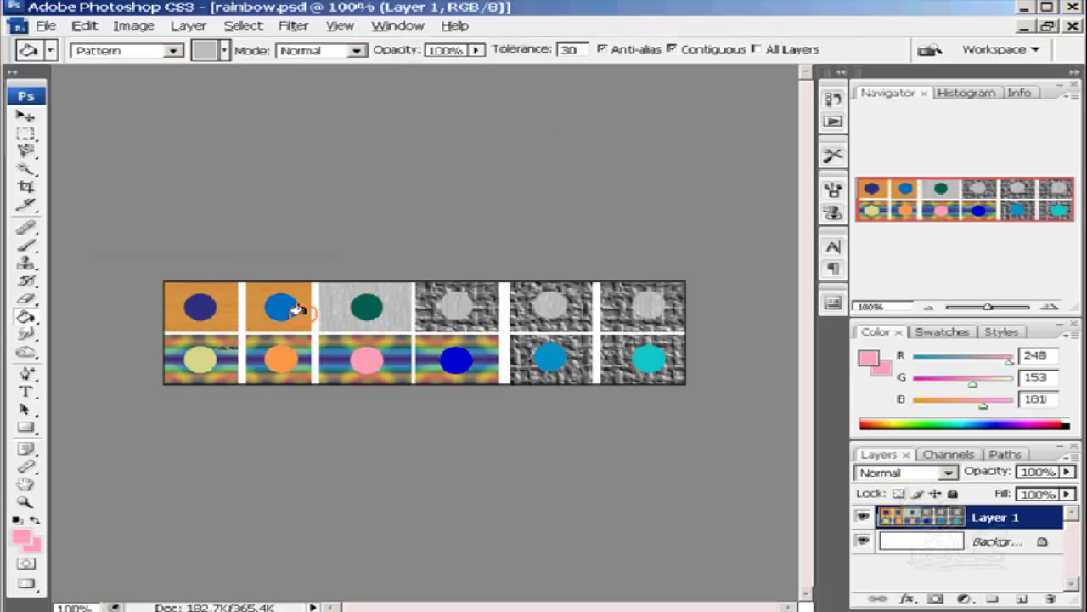
pyautogui.click(288, 286)
pyautogui.click(213, 290)
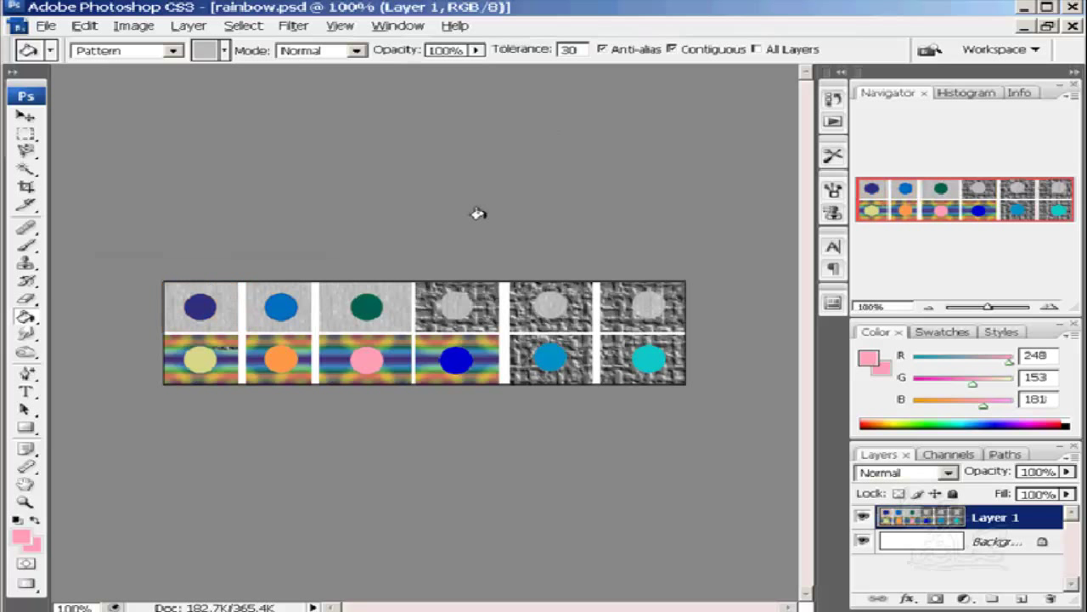
pyautogui.click(834, 100)
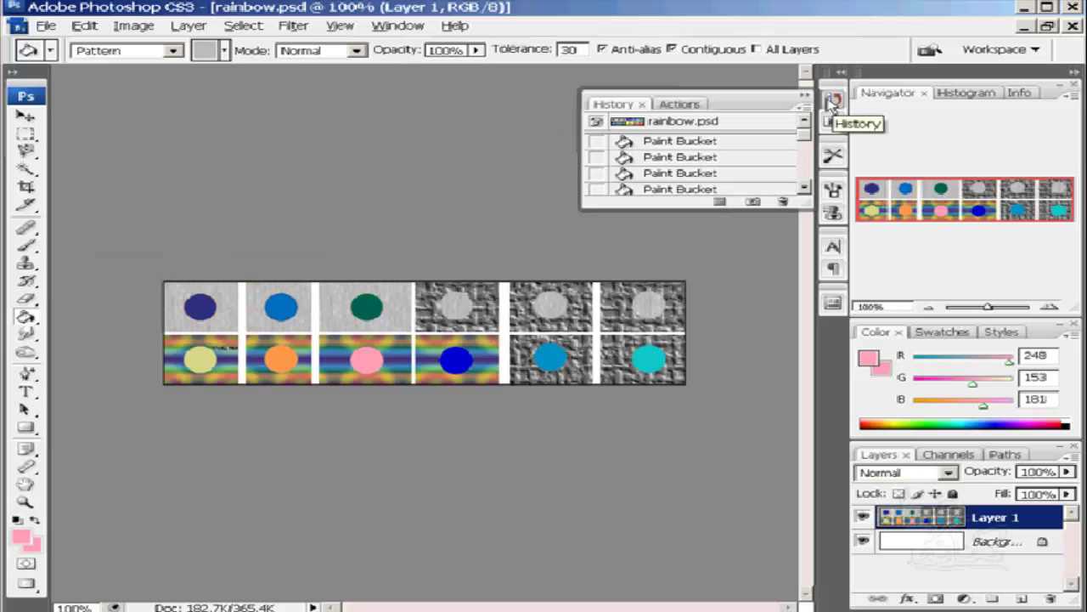
# Step: Revert to the rainbow.psd History snapshot, undoing every pattern fill, then close History
pyautogui.click(695, 122)
pyautogui.click(833, 100)
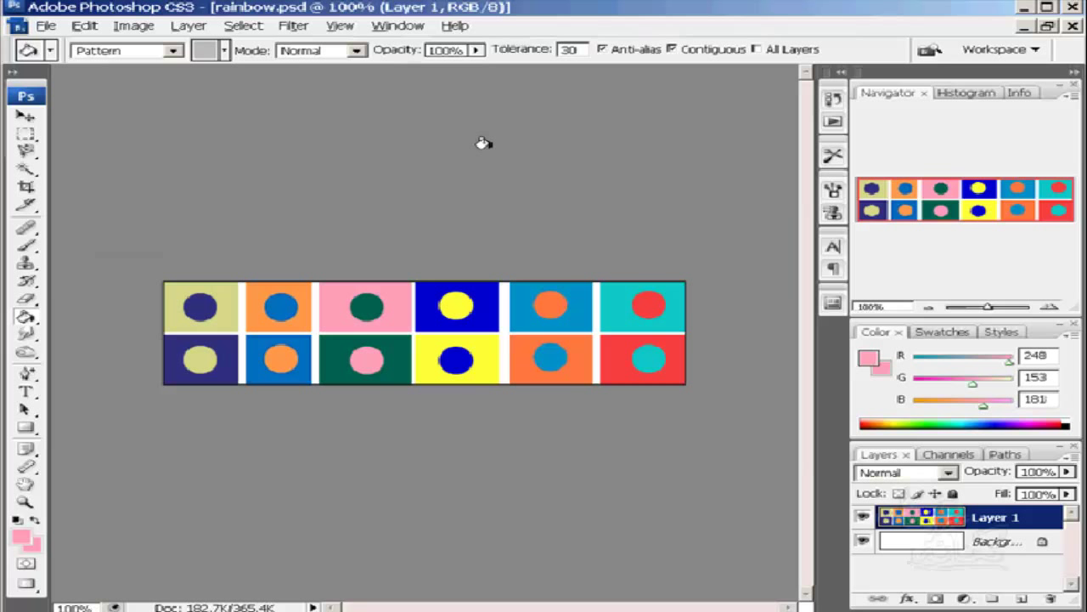
# Step: Replace the current patterns in the Pattern picker with the Patterns 2 library
pyautogui.click(174, 53)
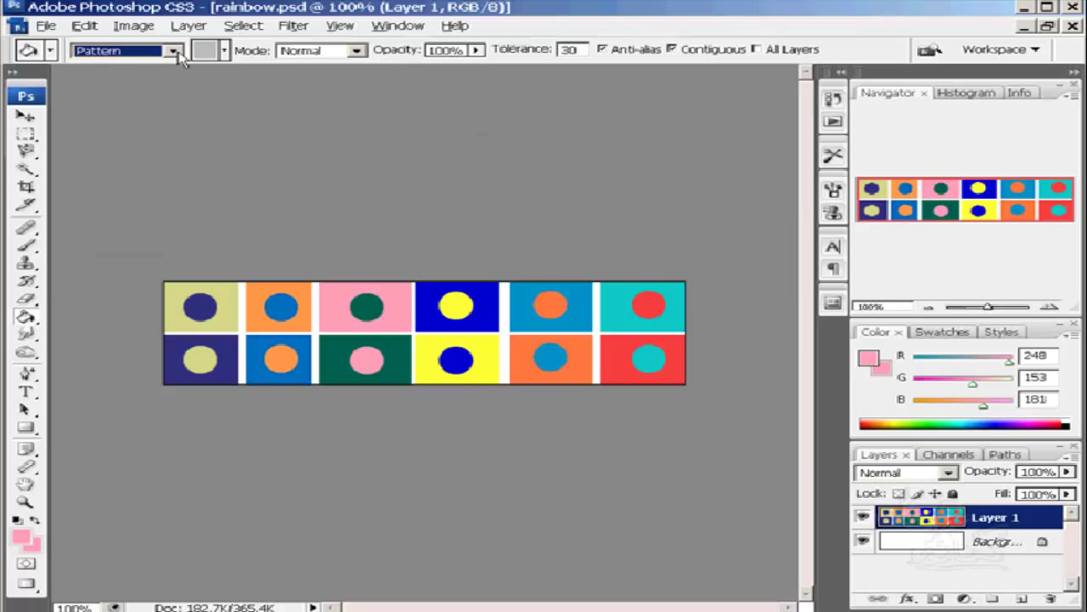
pyautogui.click(224, 50)
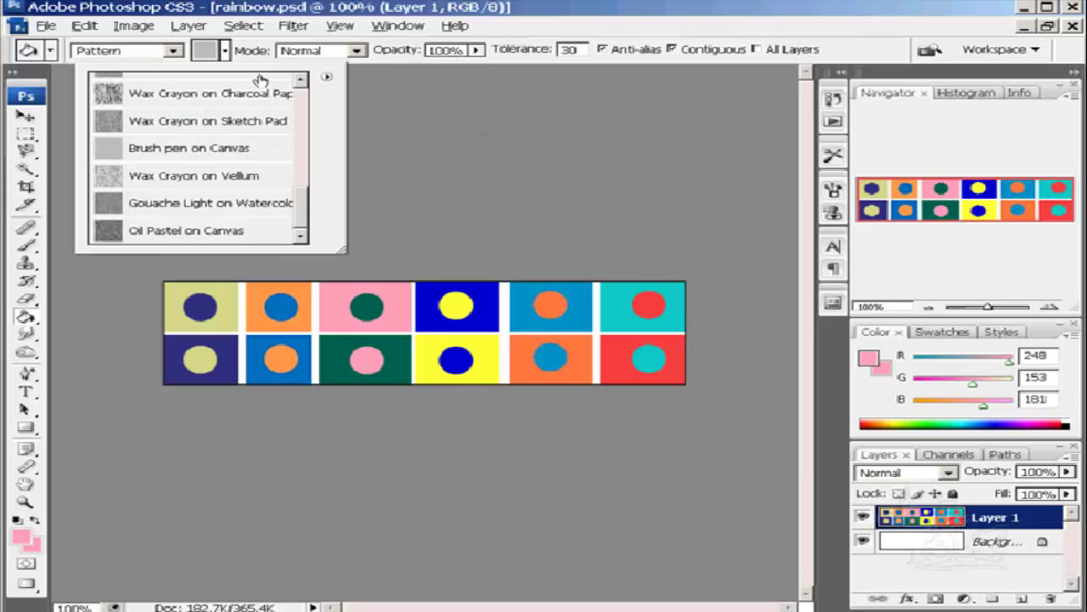
pyautogui.click(326, 77)
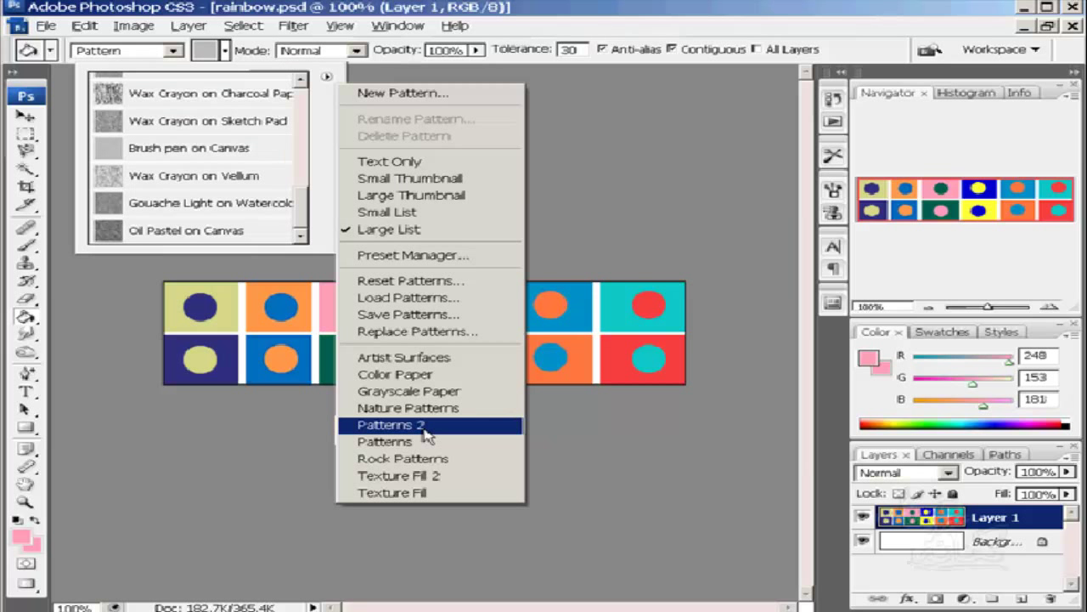
pyautogui.click(391, 424)
pyautogui.click(458, 244)
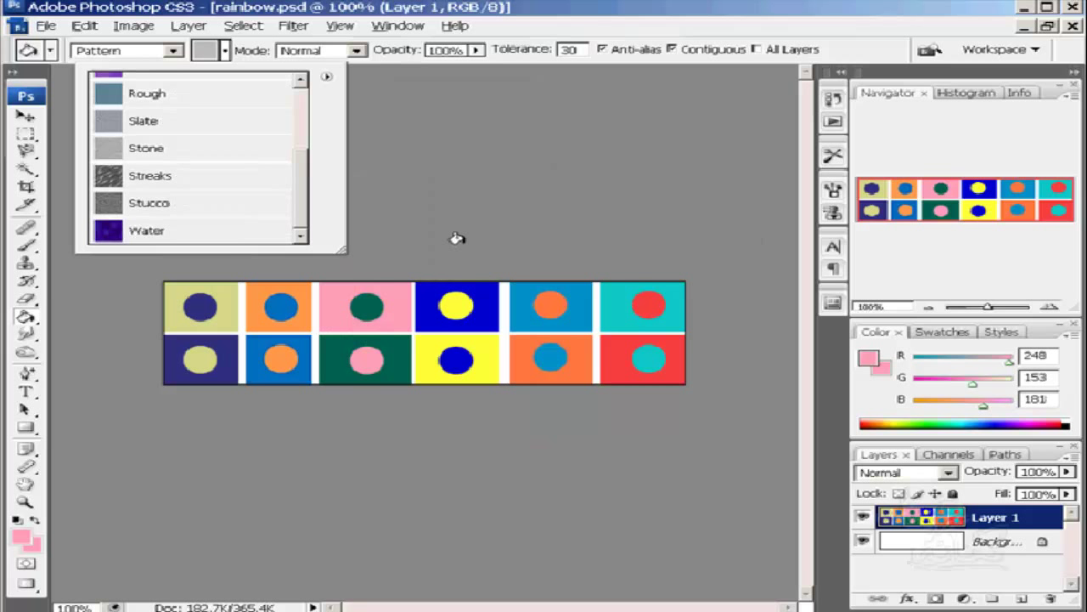
pyautogui.moveTo(303, 215); pyautogui.dragTo(314, 129)
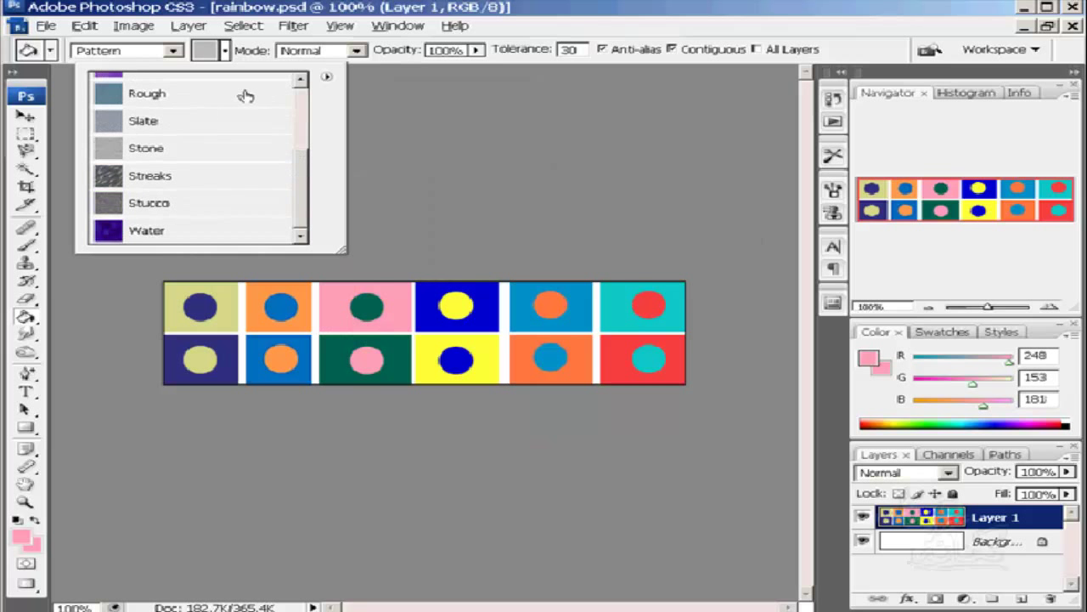